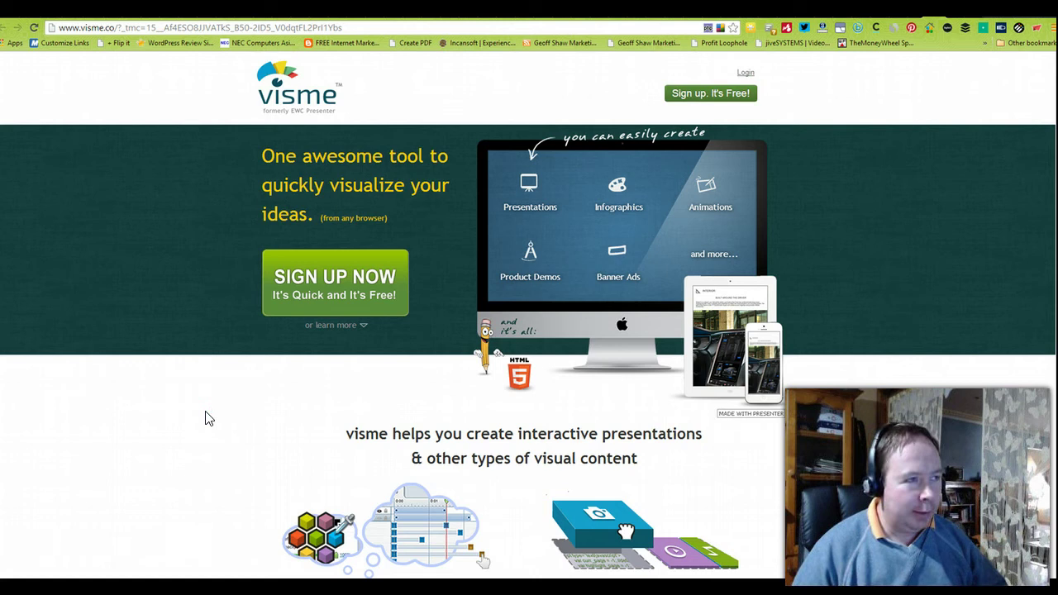
scroll(207, 414, "down", 1)
scroll(208, 419, "down", 4)
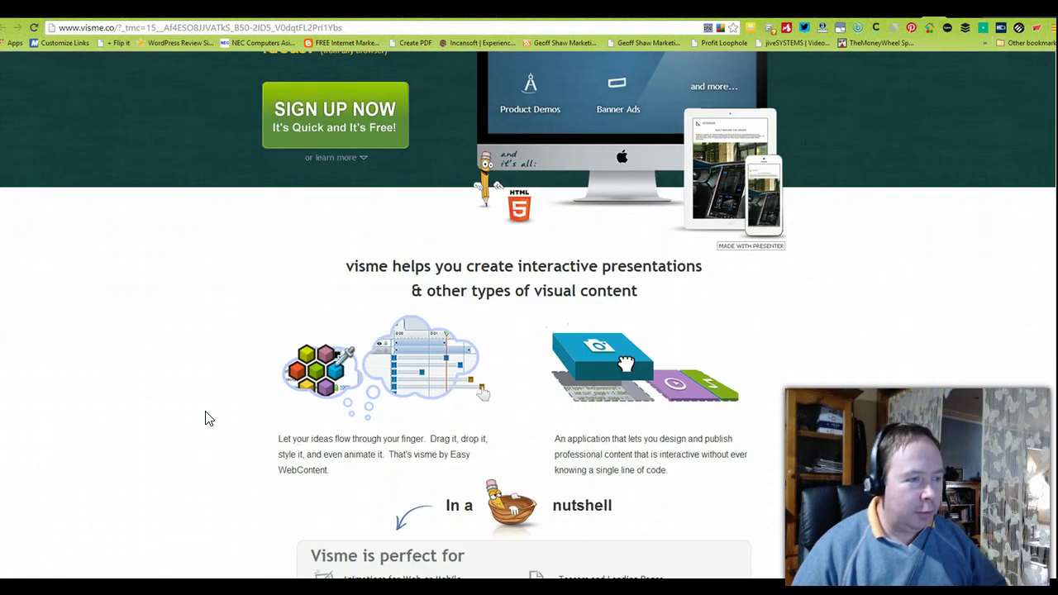
scroll(208, 419, "down", 3)
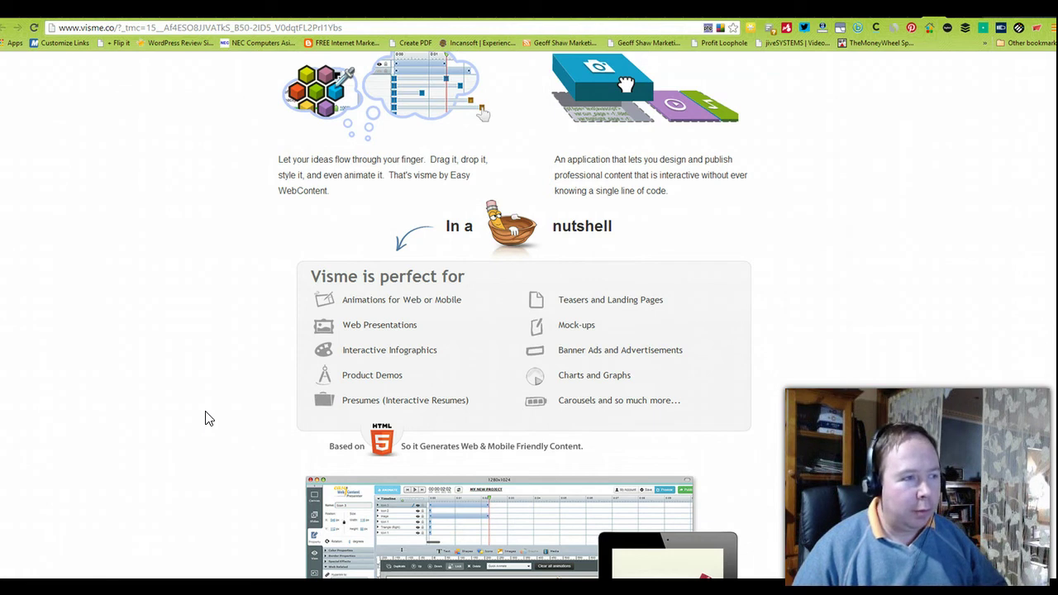
scroll(209, 419, "down", 1)
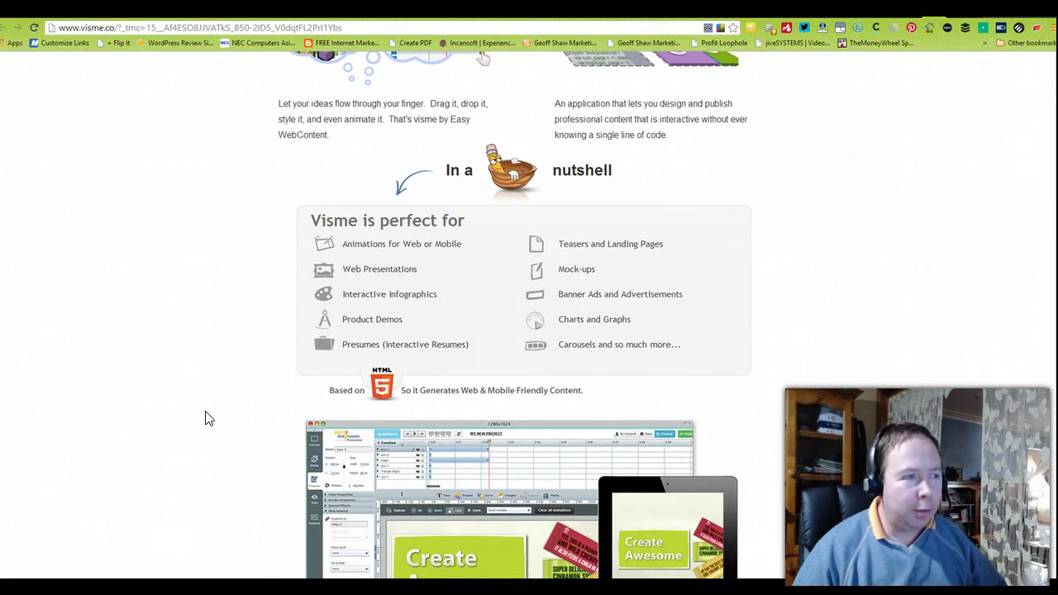
scroll(208, 419, "down", 1)
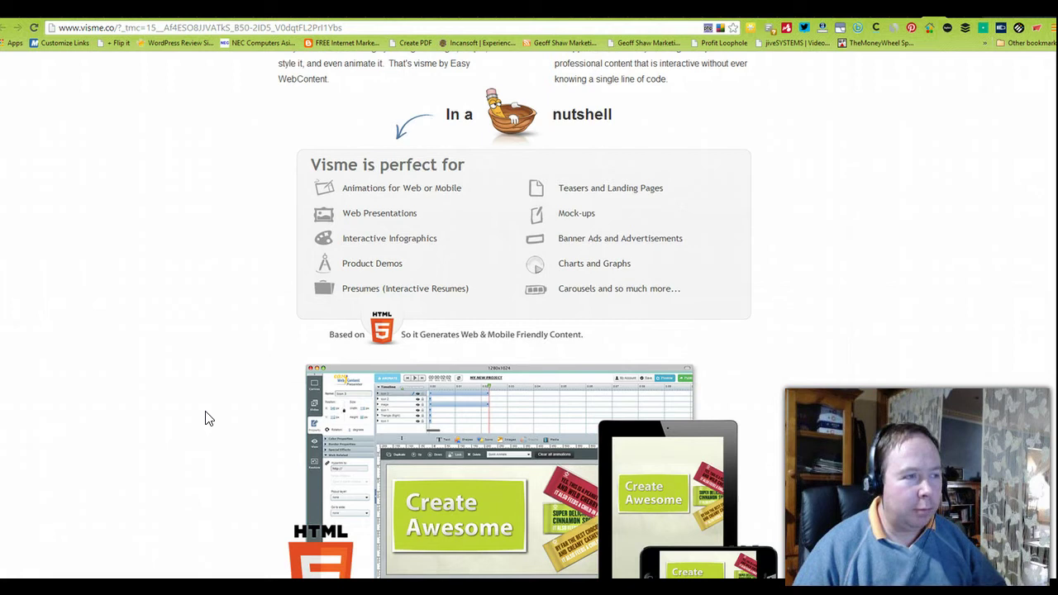
scroll(209, 419, "up", 1)
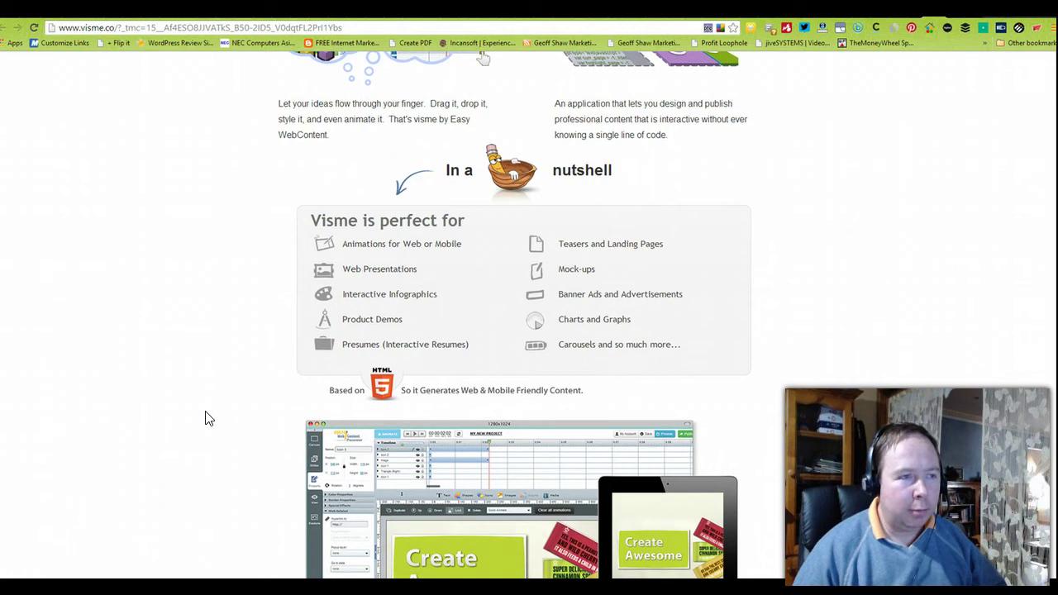
scroll(208, 419, "up", 1)
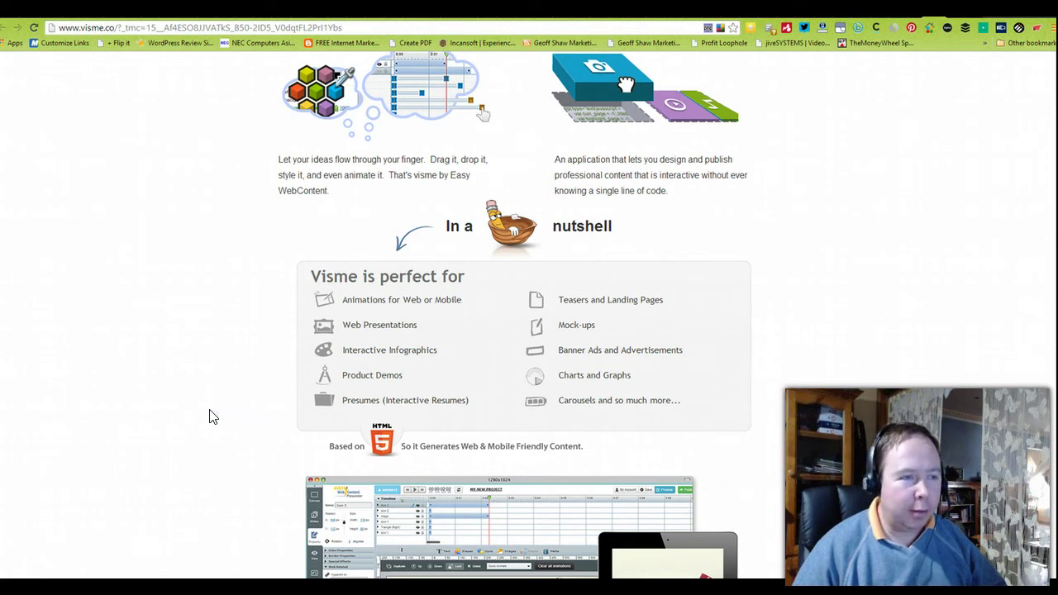
scroll(209, 418, "down", 3)
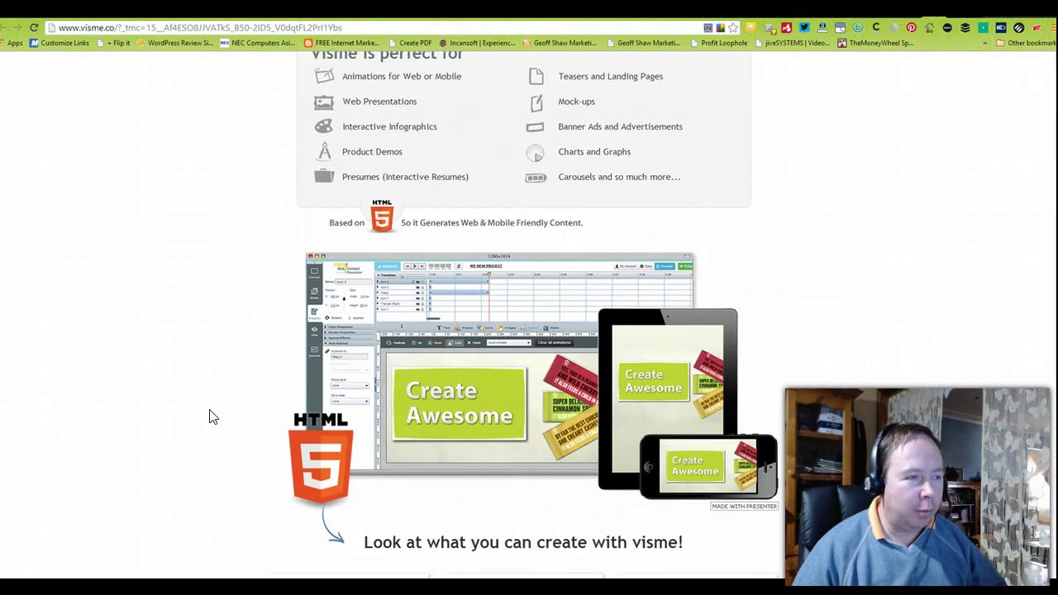
scroll(209, 417, "down", 4)
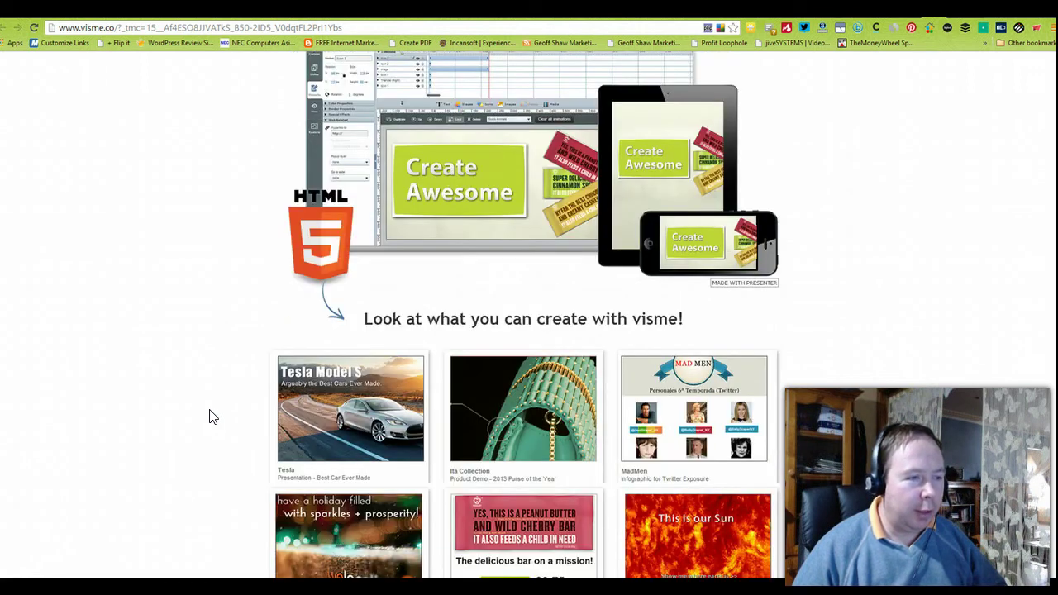
scroll(210, 418, "down", 2)
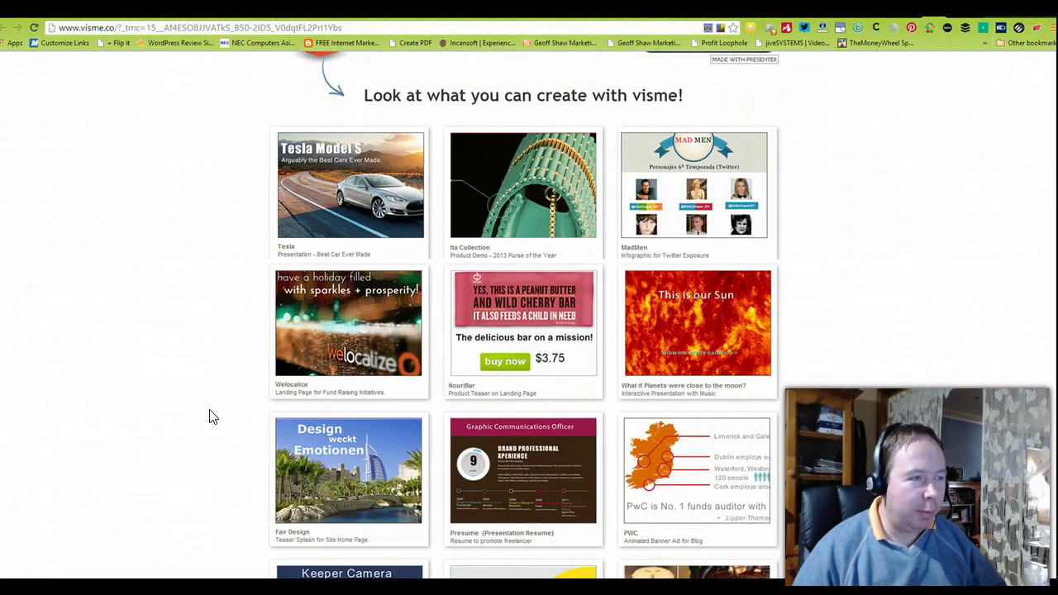
scroll(213, 416, "down", 1)
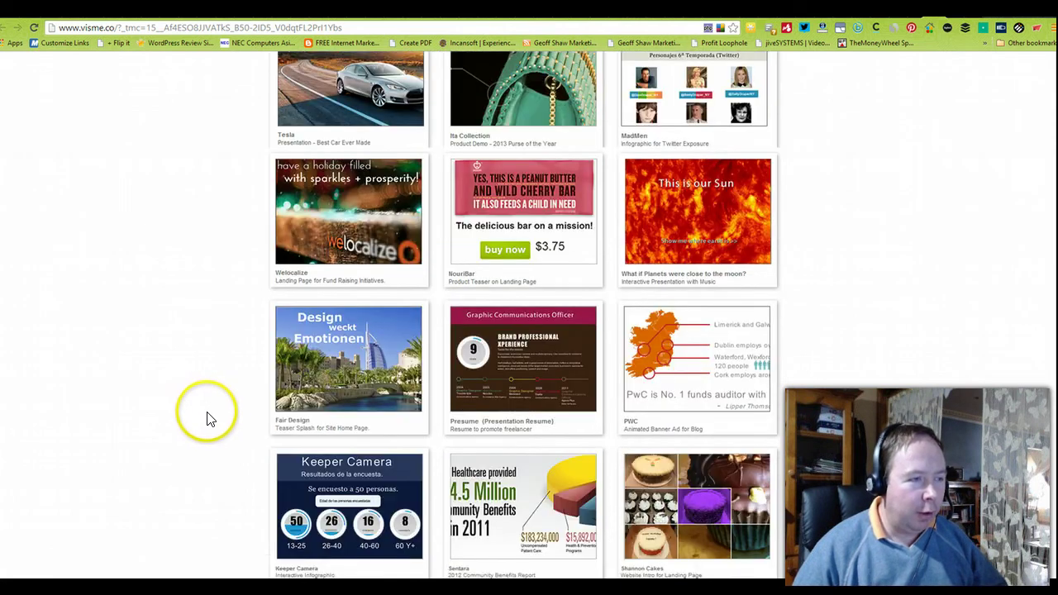
scroll(190, 411, "up", 3)
scroll(189, 411, "up", 5)
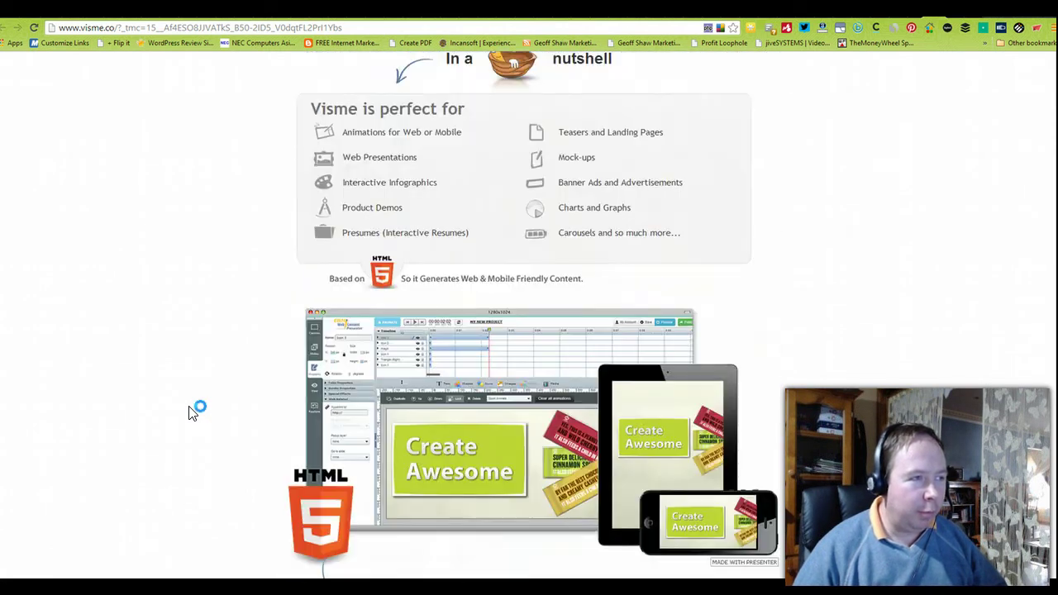
scroll(190, 411, "up", 4)
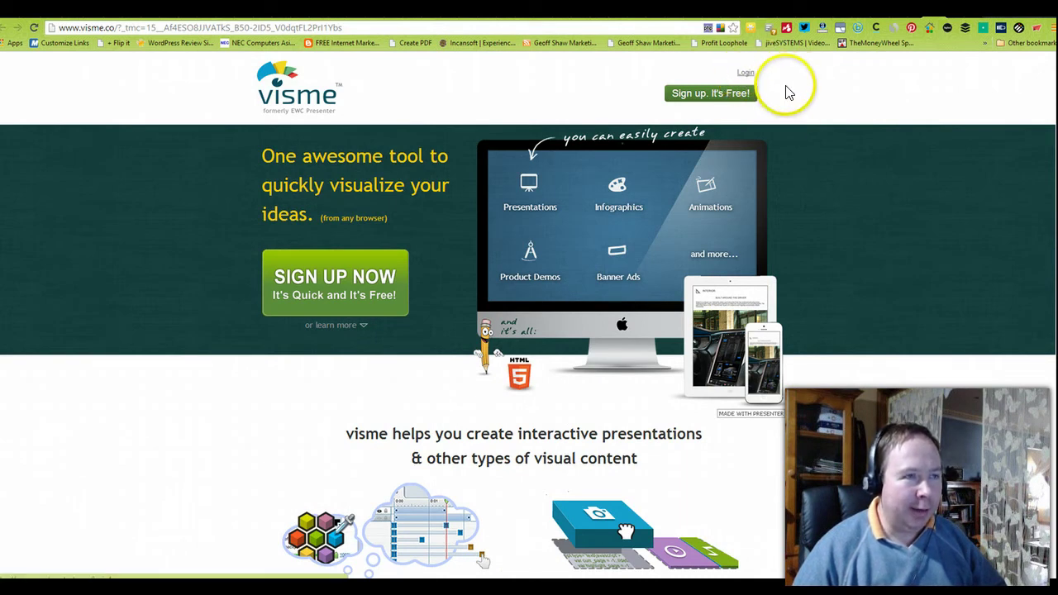
Open the 'Sign up. It's Free!' page and click into the Your Name field
left_click(717, 96)
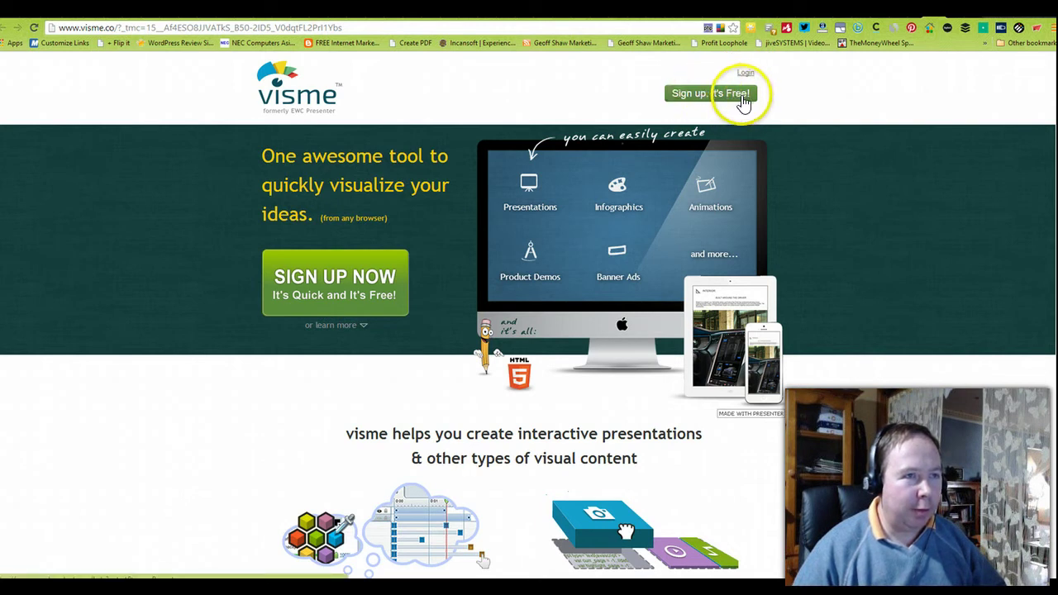
left_click(719, 97)
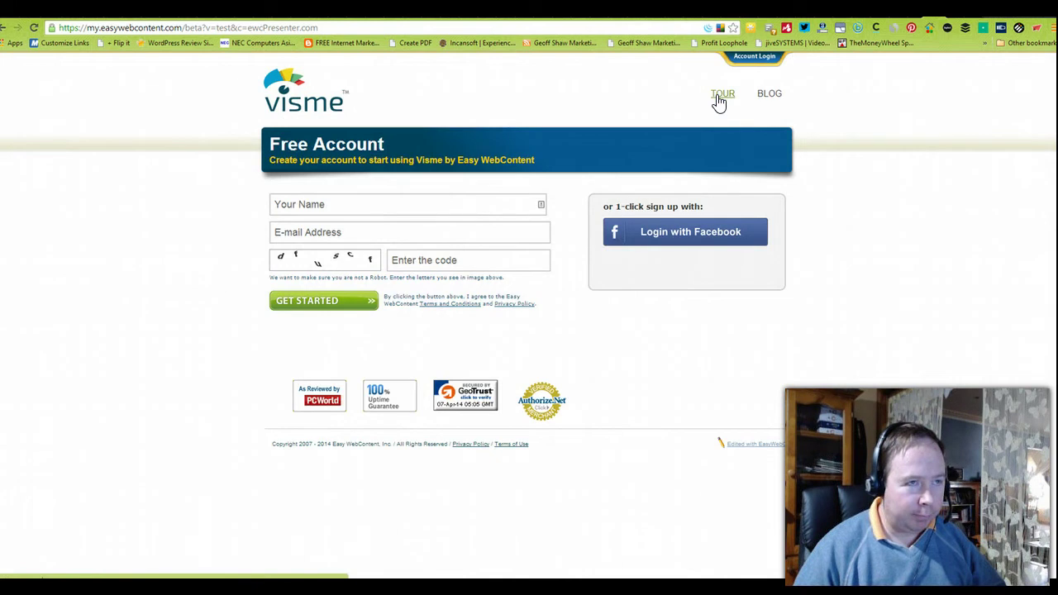
left_click(385, 205)
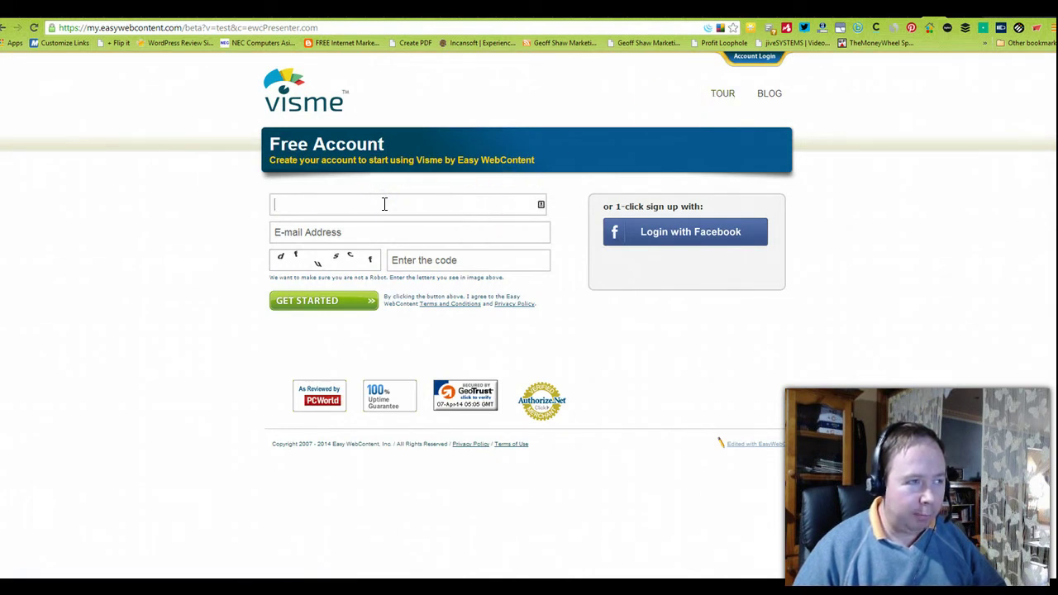
Click into the e-mail and code fields, then try Get Started and Login with Facebook
left_click(380, 236)
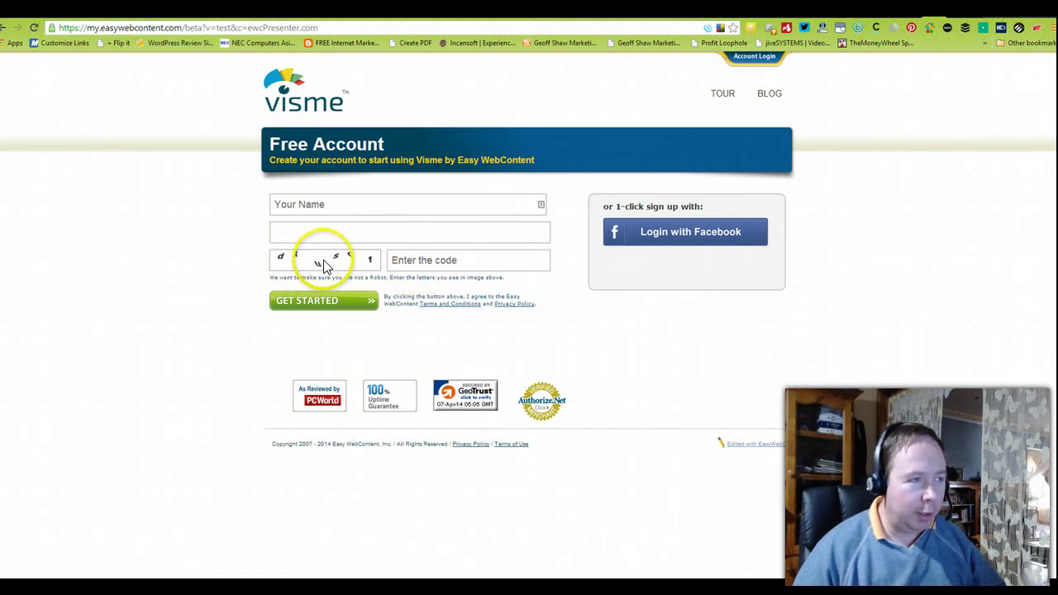
left_click(429, 259)
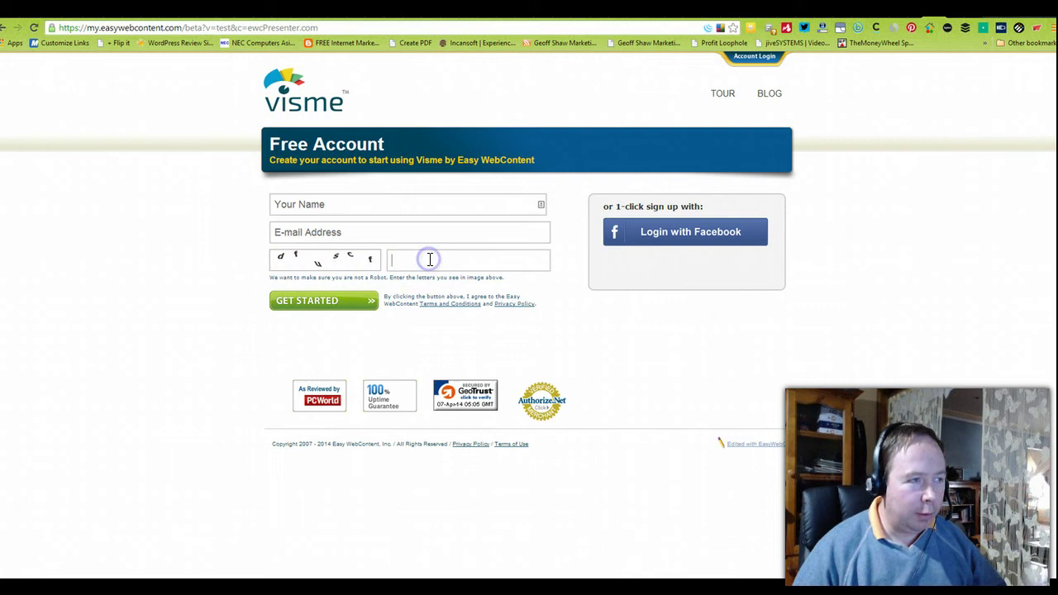
left_click(313, 311)
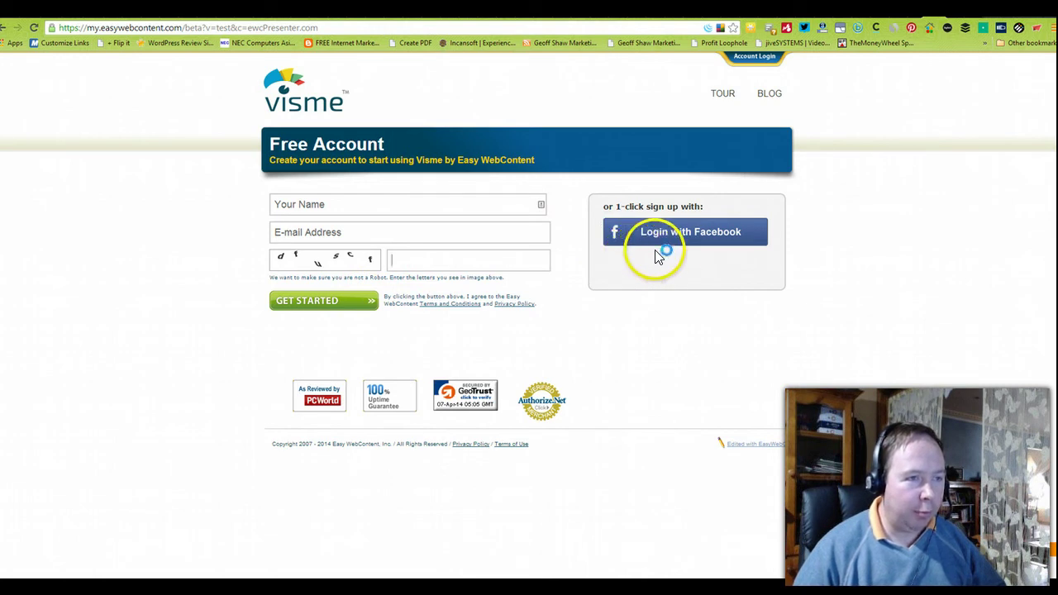
left_click(690, 240)
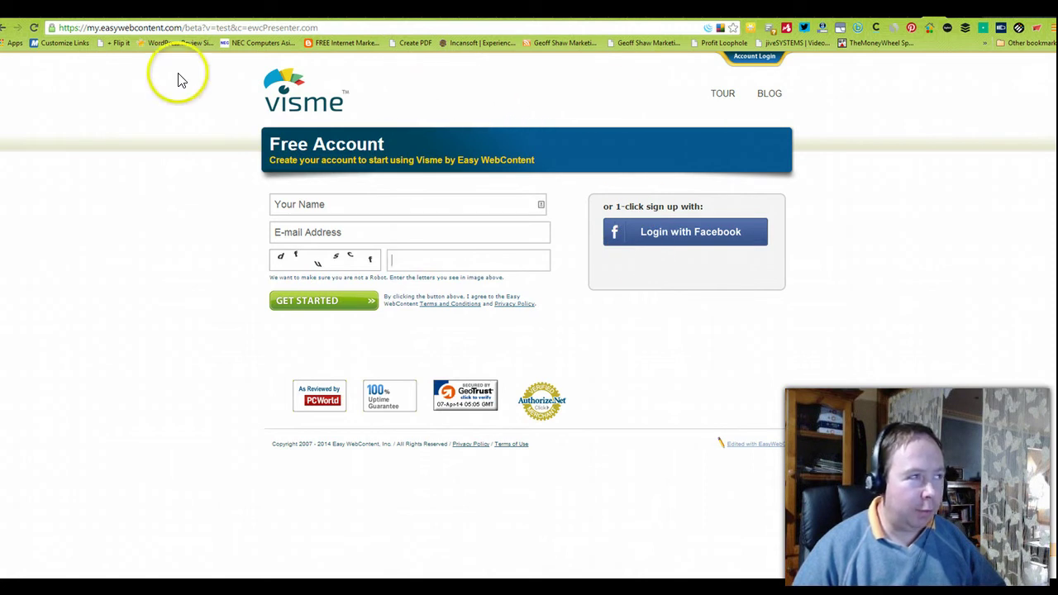
Return to visme.co, open the Easy WebContent dashboard's website list, and pick the travel site
left_click(4, 31)
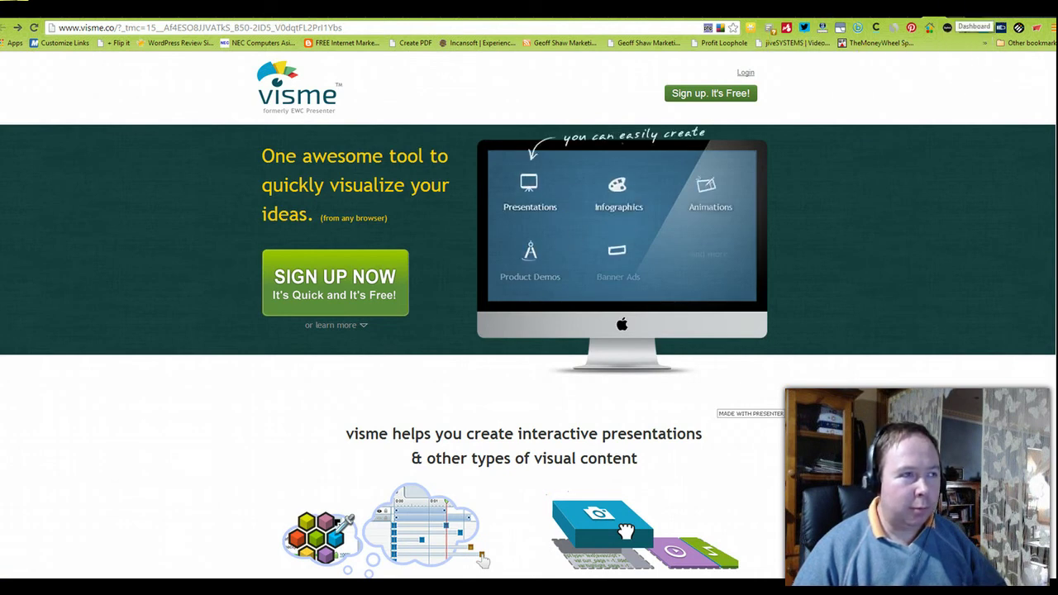
left_click(984, 28)
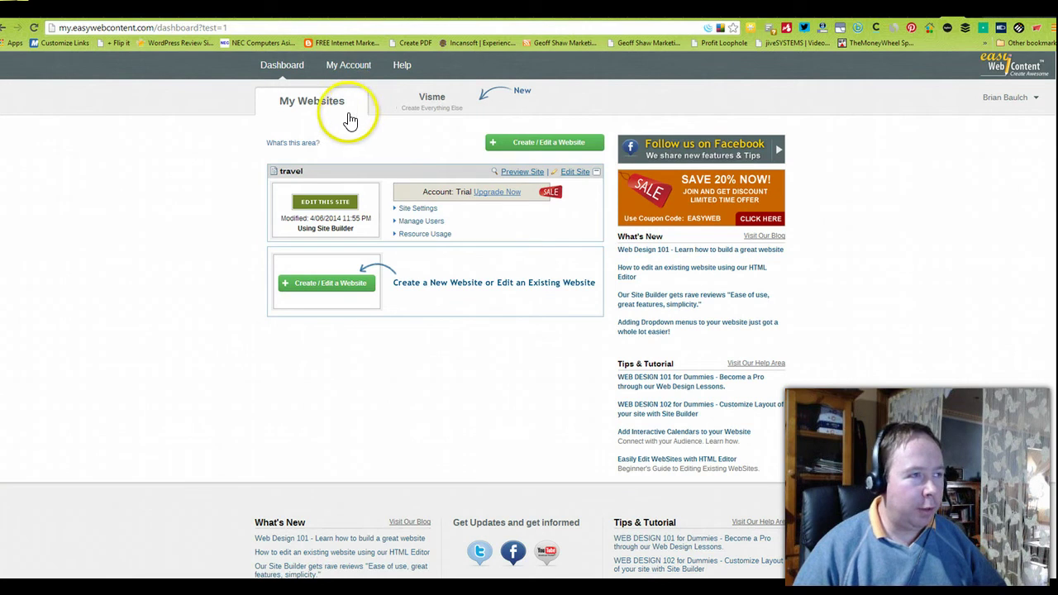
left_click(284, 68)
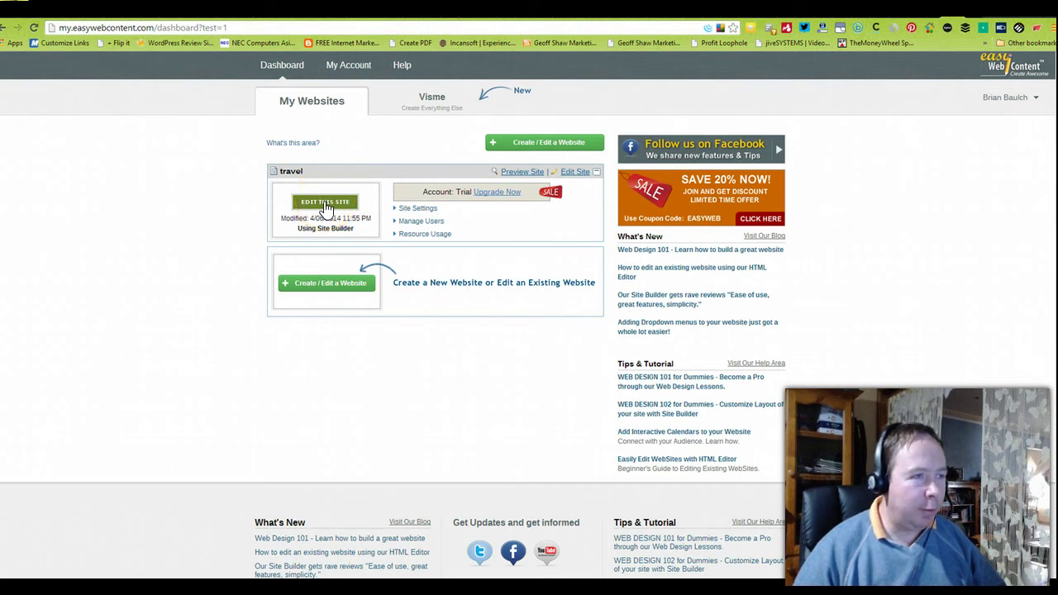
left_click(328, 207)
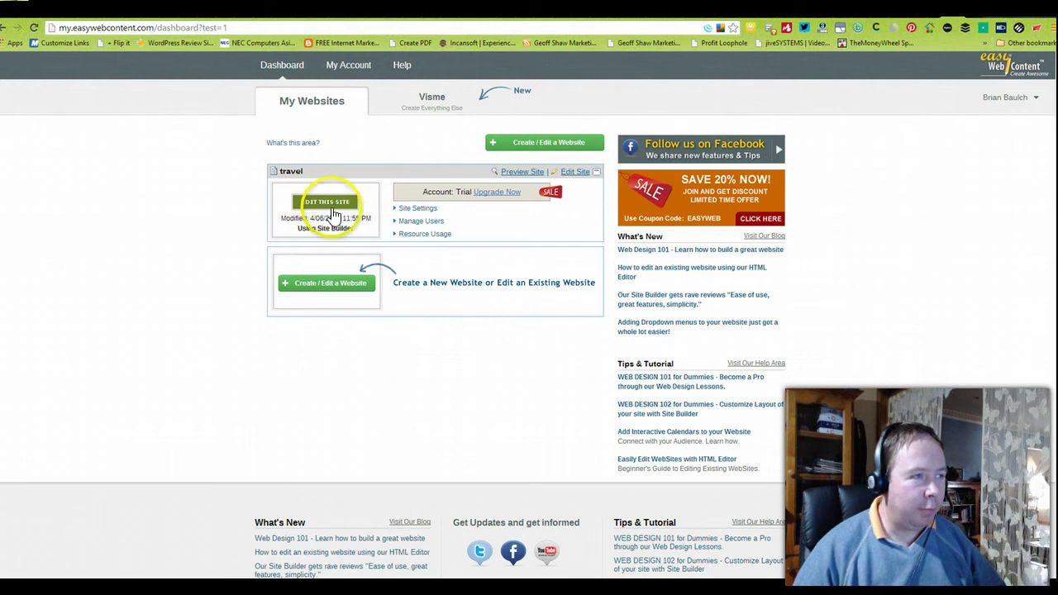
Open the travel site in Site Builder, select the banner row, and browse the Style, Content and Files tabs
left_click(331, 206)
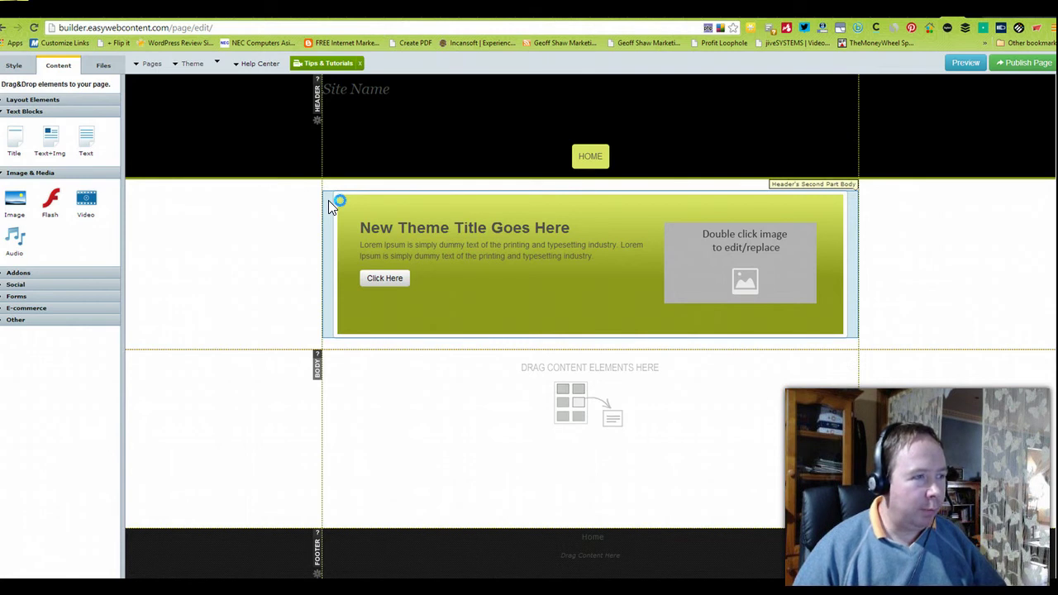
left_click(232, 209)
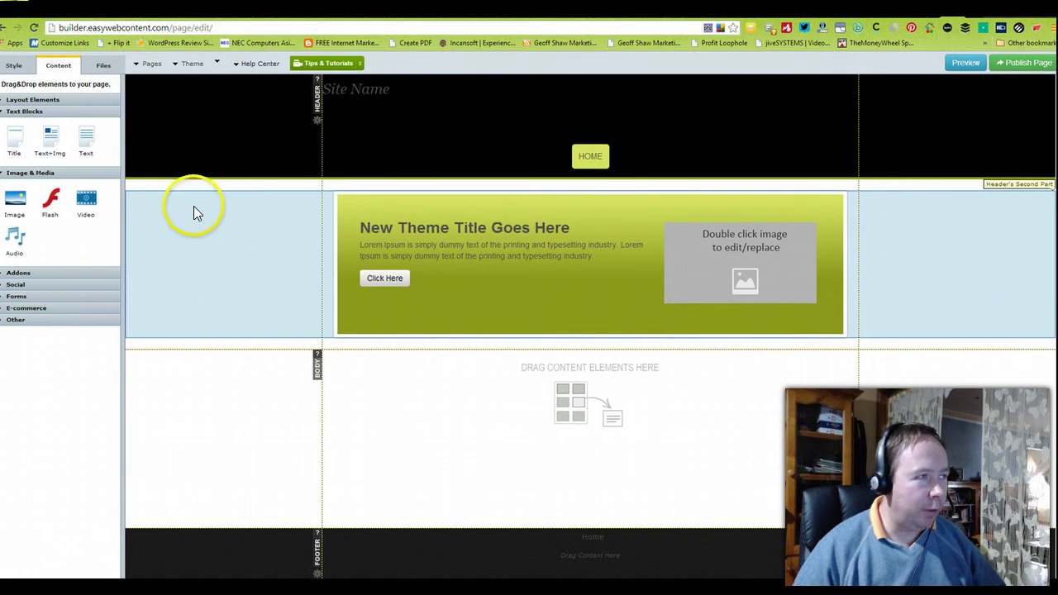
left_click(13, 67)
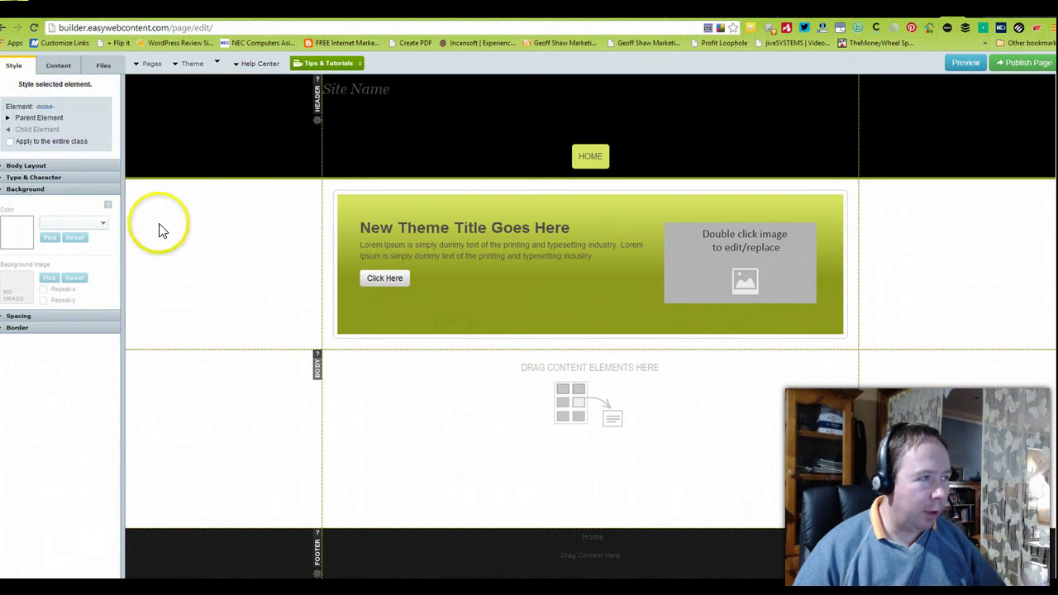
left_click(72, 67)
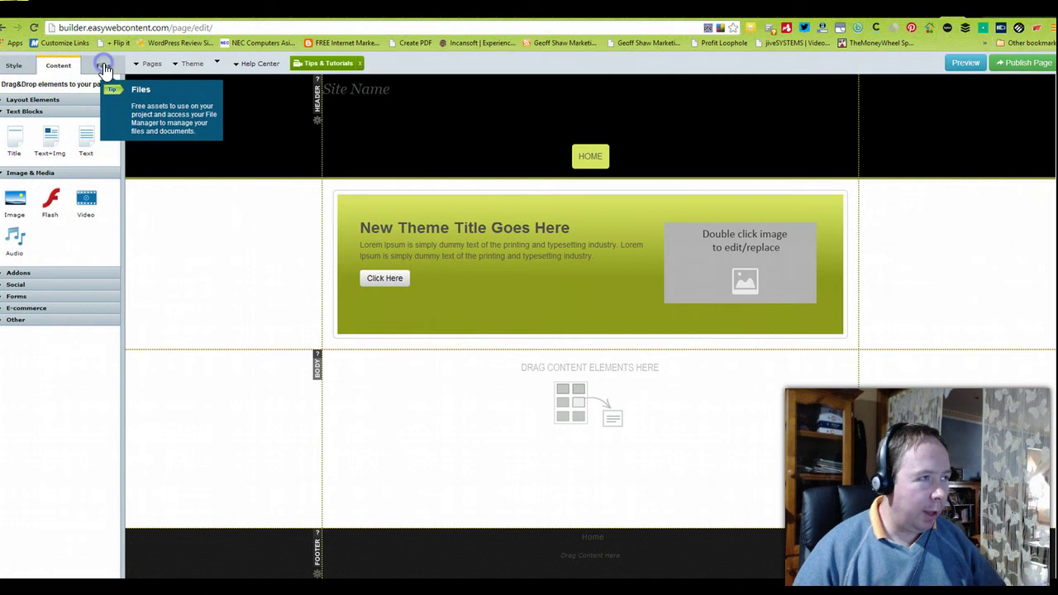
left_click(103, 67)
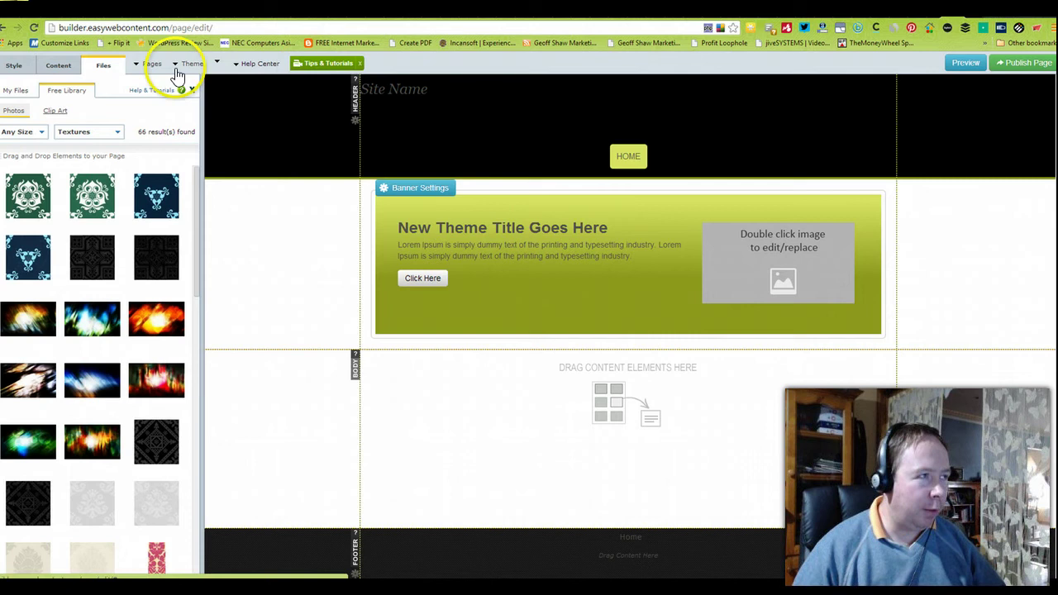
Select the header's second part under Style, then go back to the dashboard
left_click(14, 69)
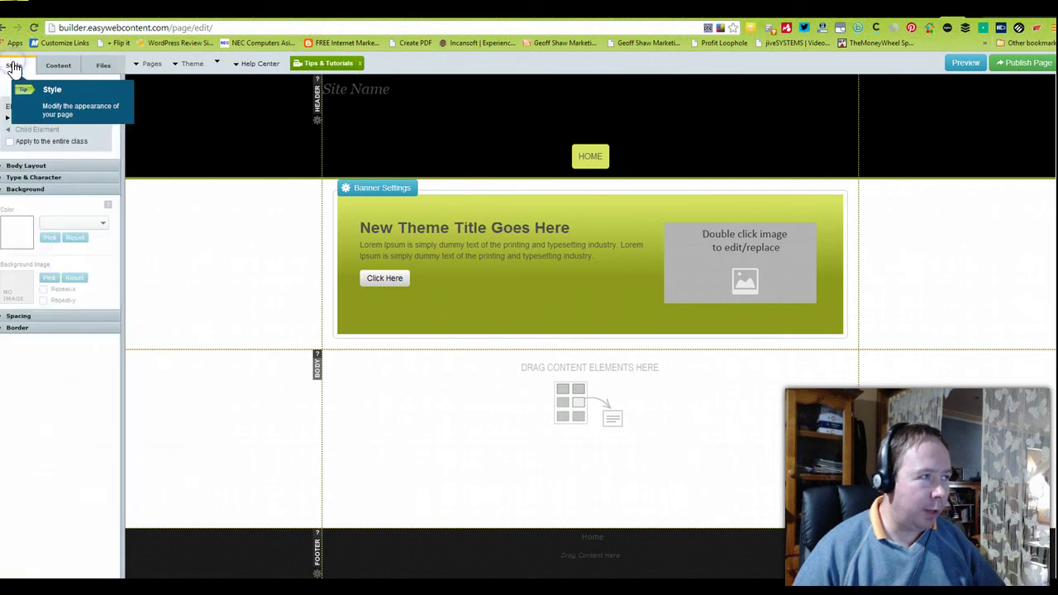
left_click(213, 211)
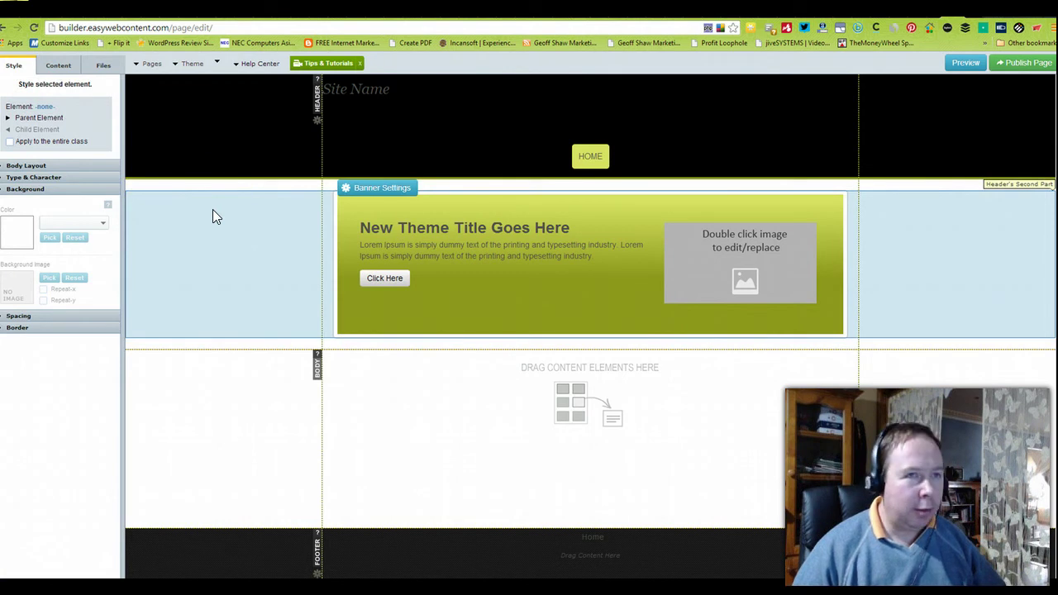
left_click(4, 29)
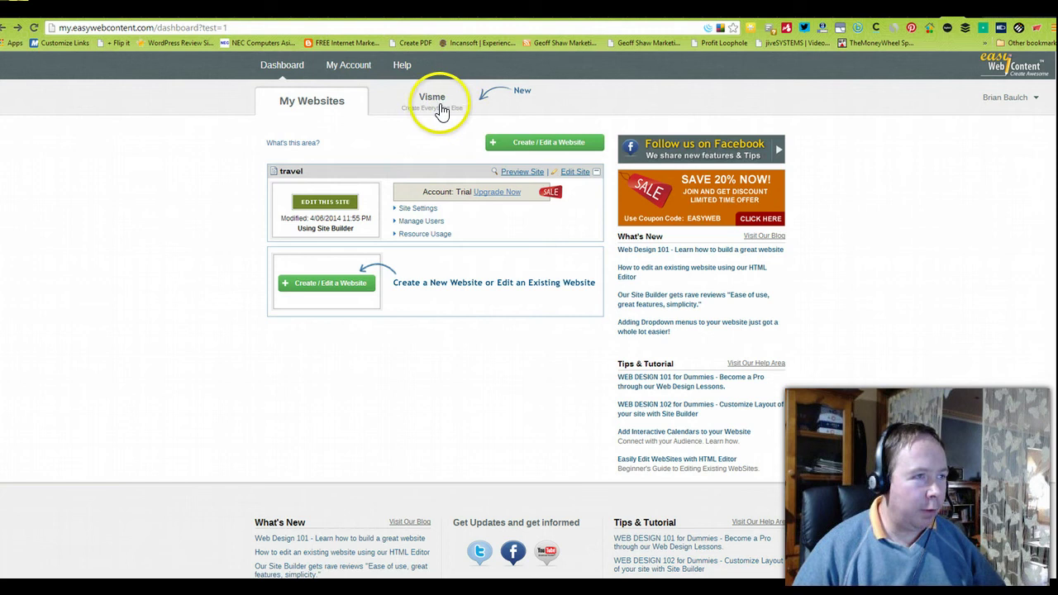
Switch to the Visme tab and view the Nine Types Of Intelligence's project card options
left_click(436, 103)
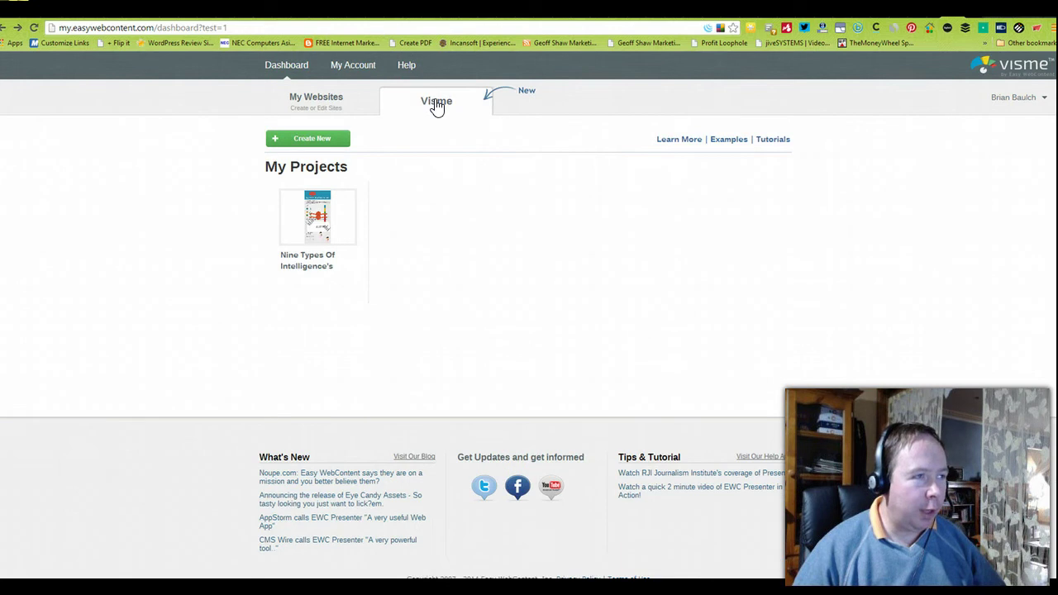
left_click(338, 142)
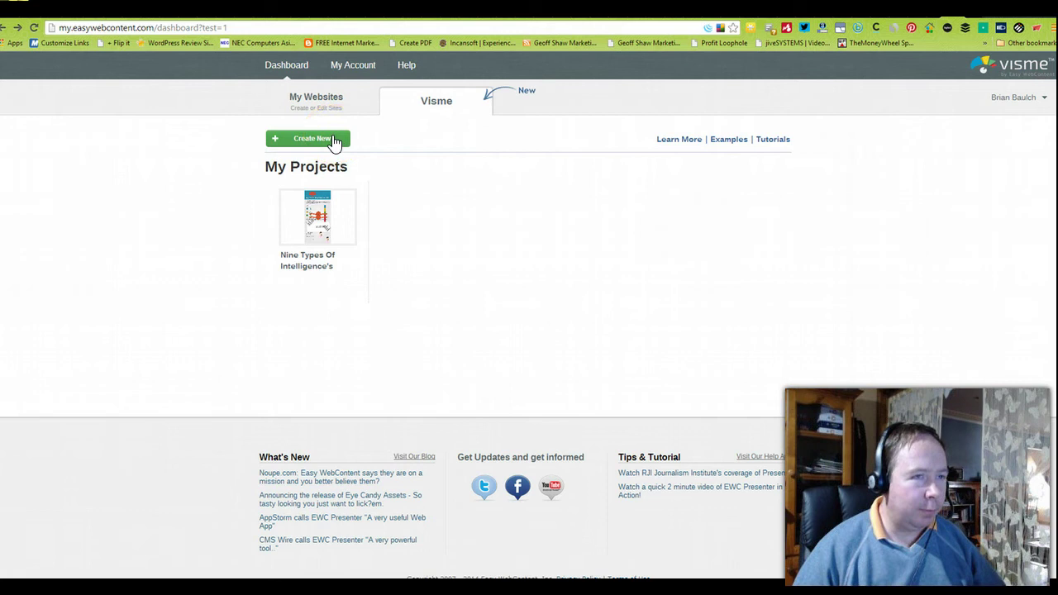
left_click(338, 142)
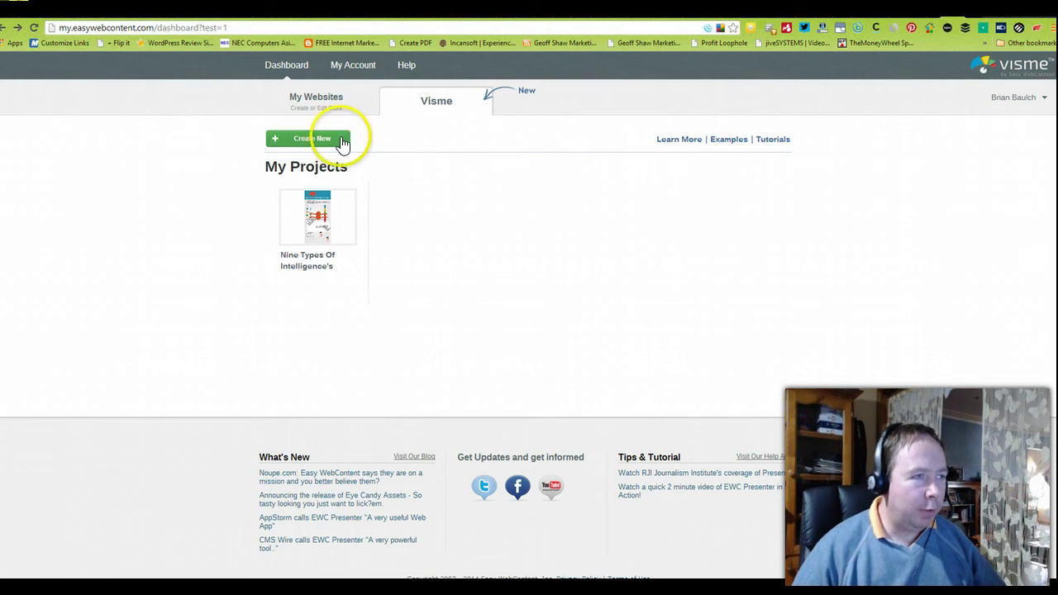
mouse_move(337, 216)
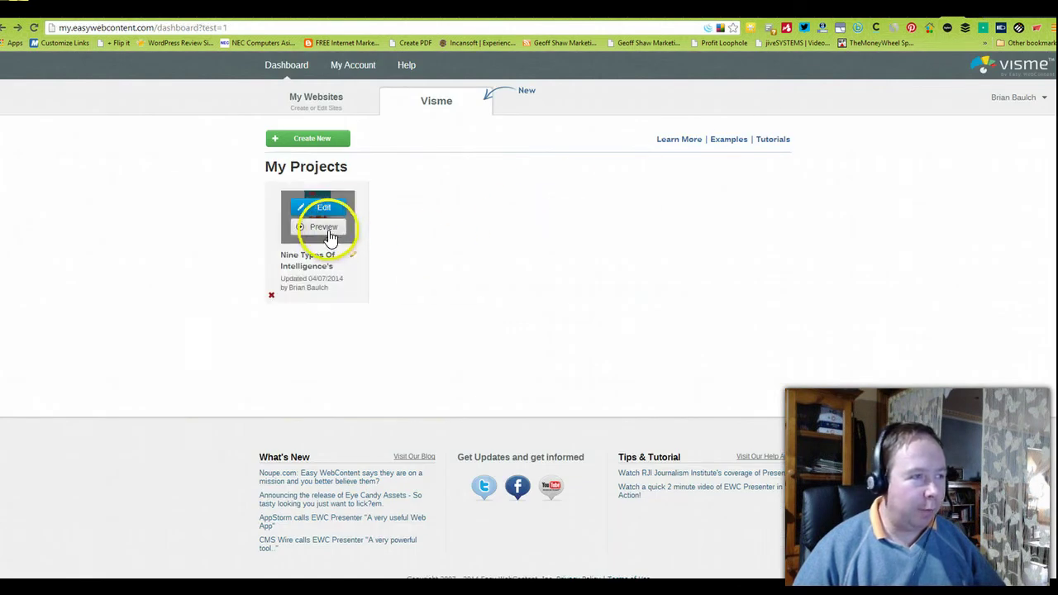
left_click(330, 229)
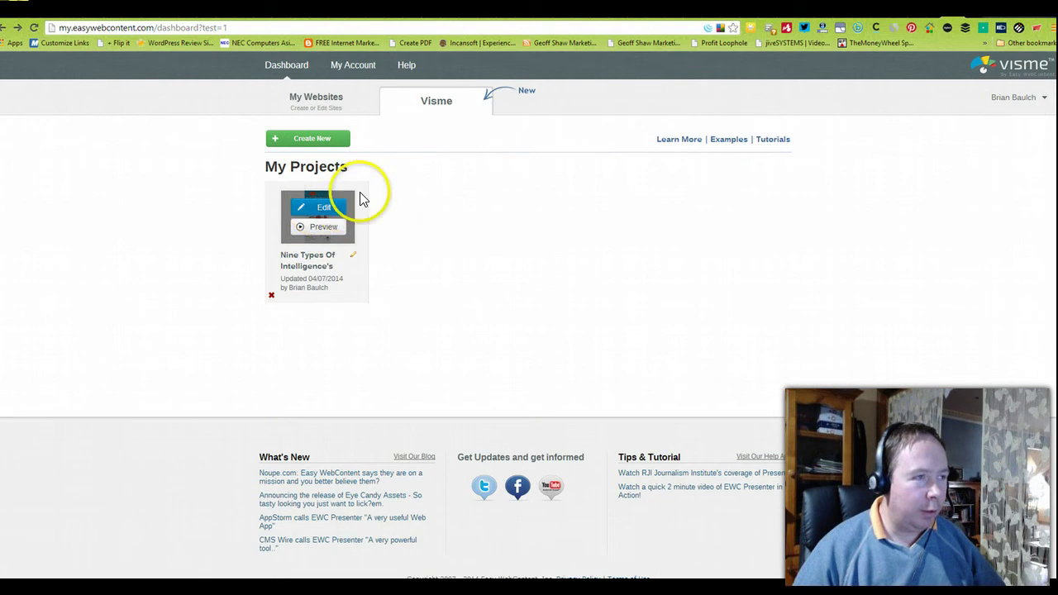
Create a new project named 'Travel' and continue to the type chooser
left_click(319, 140)
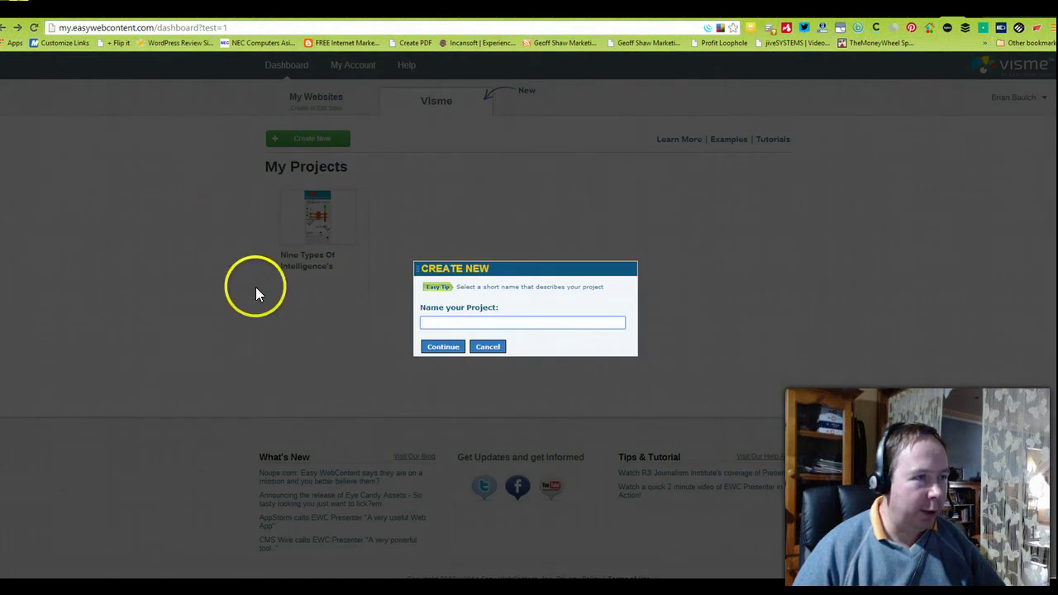
left_click(470, 322)
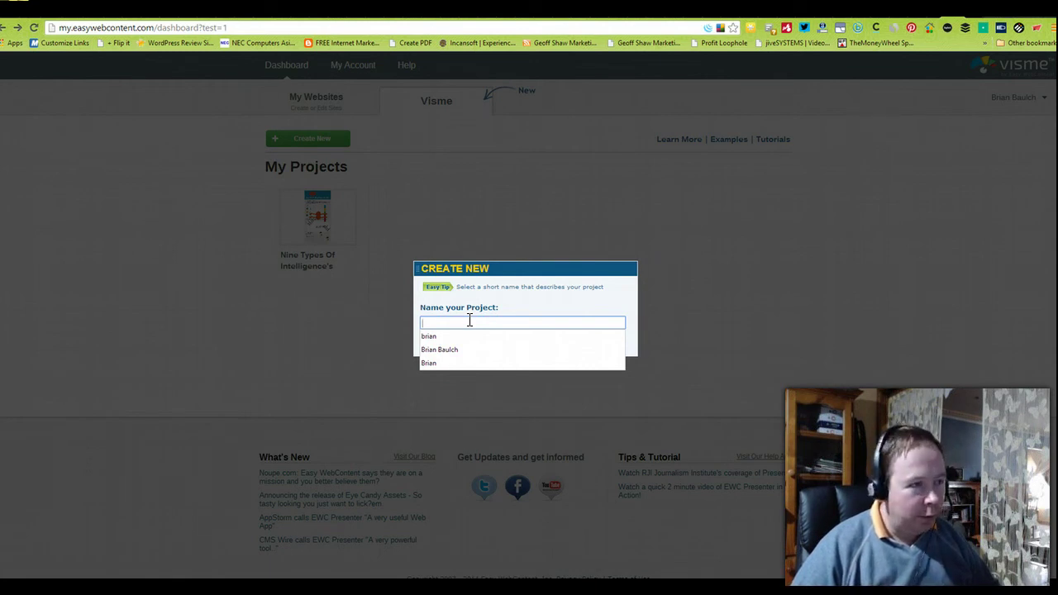
type("Travel")
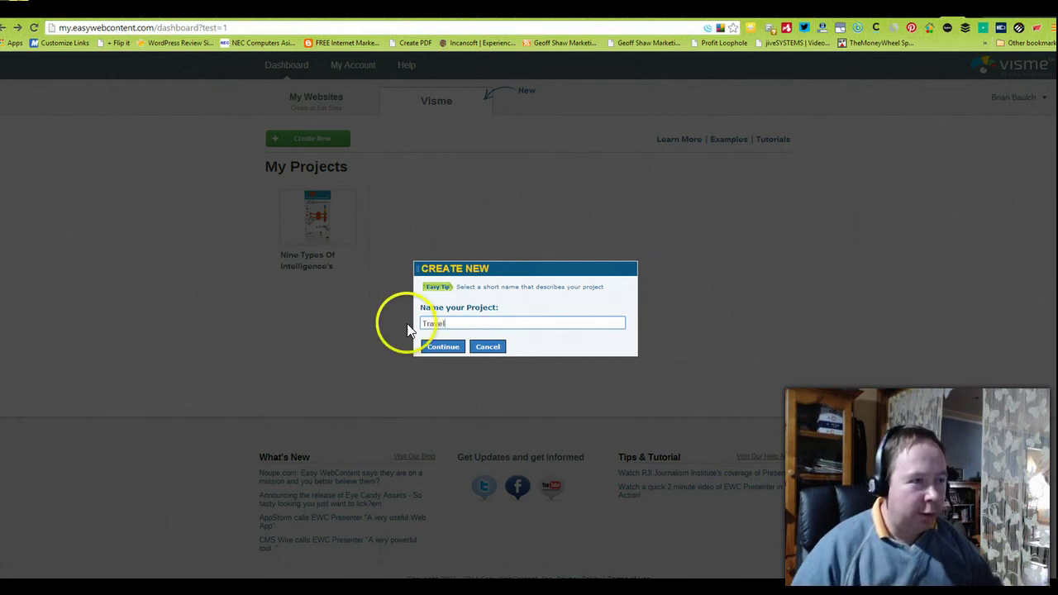
left_click(449, 346)
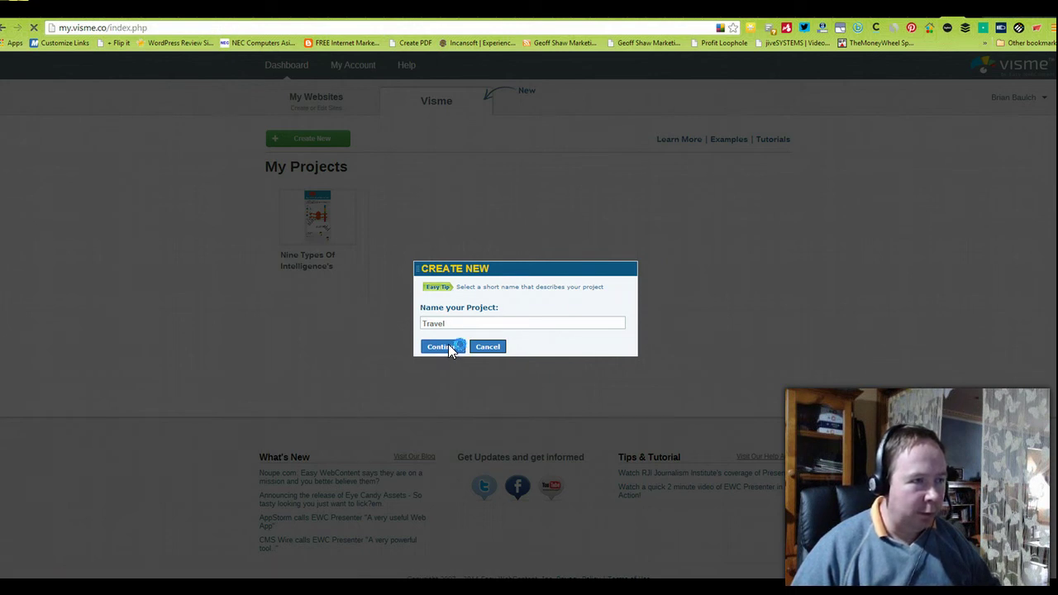
left_click(450, 348)
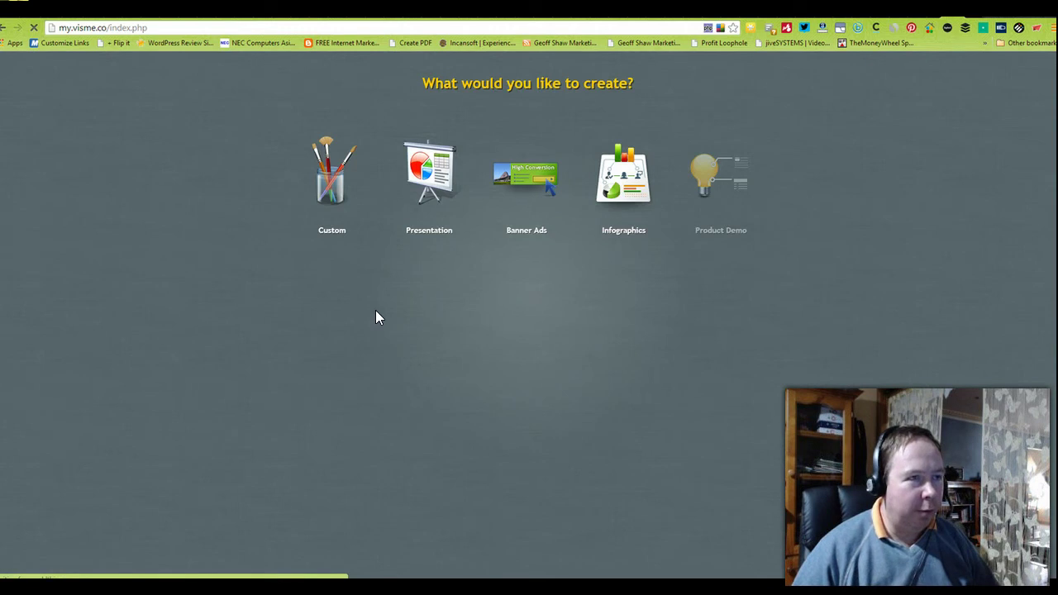
Preview the Custom, Presentation, Banner Ads and Infographics creation types in turn
left_click(327, 221)
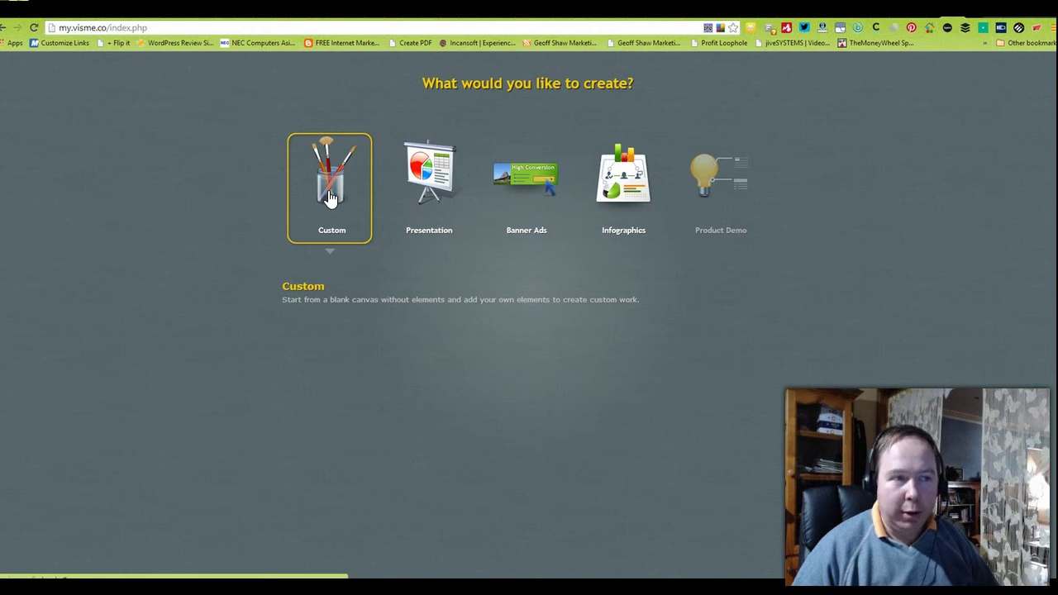
left_click(446, 205)
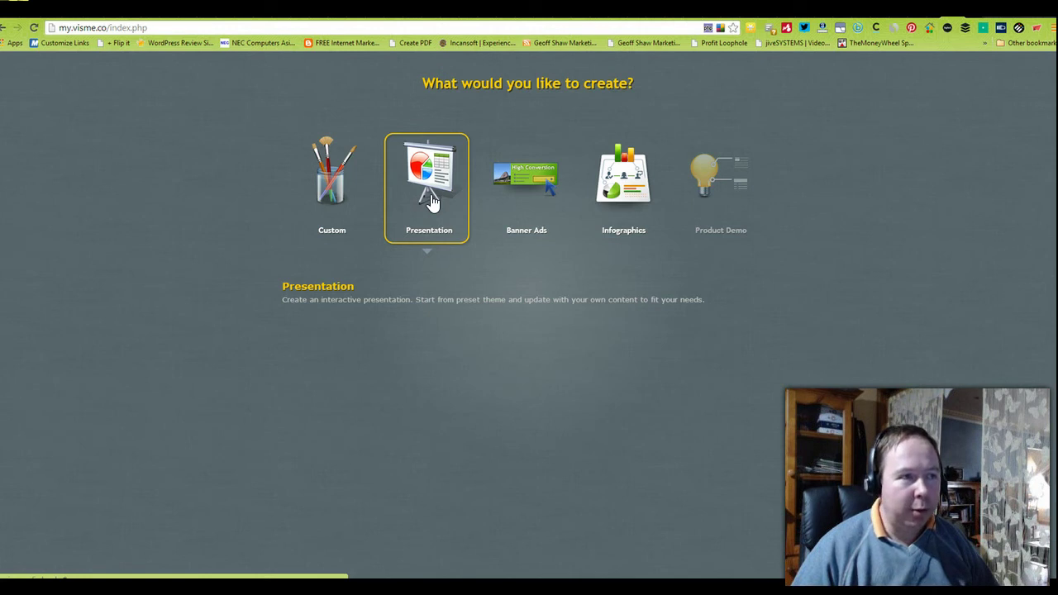
left_click(500, 195)
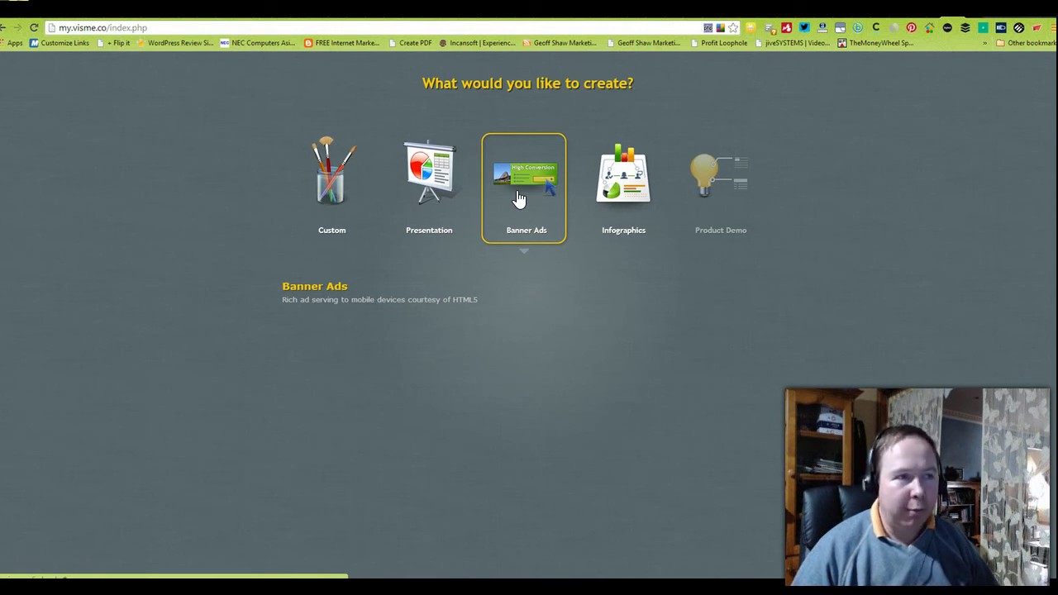
left_click(546, 197)
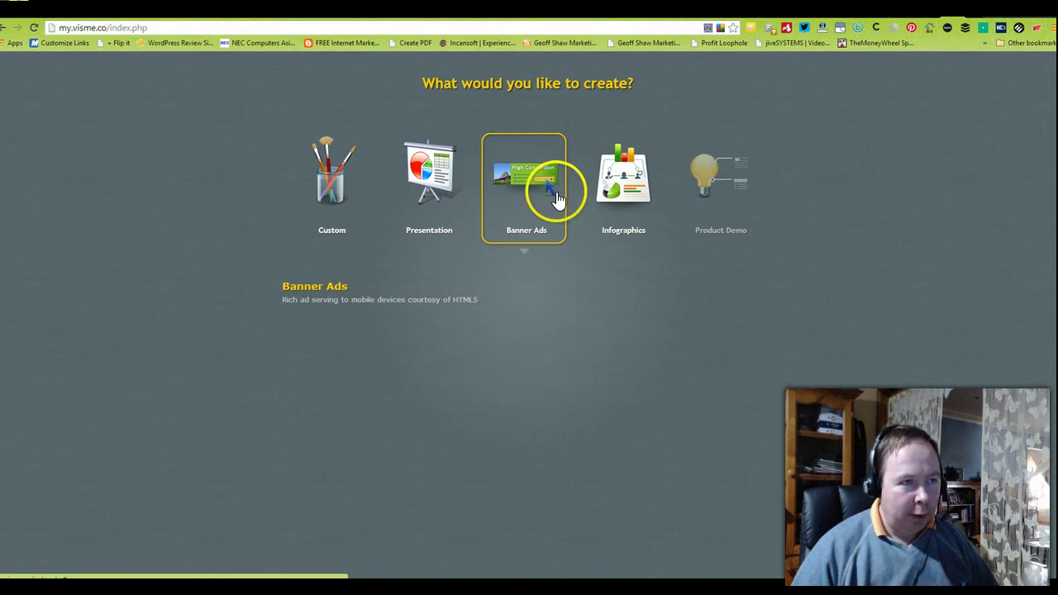
left_click(612, 192)
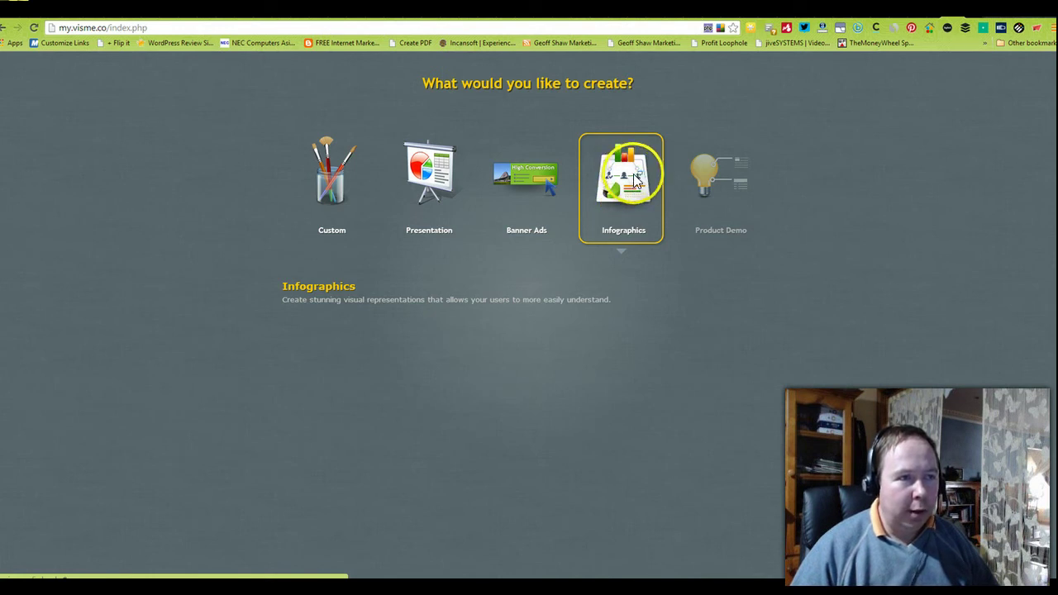
Try the Product Demo option, find it coming soon, and go back from the create screen
left_click(710, 179)
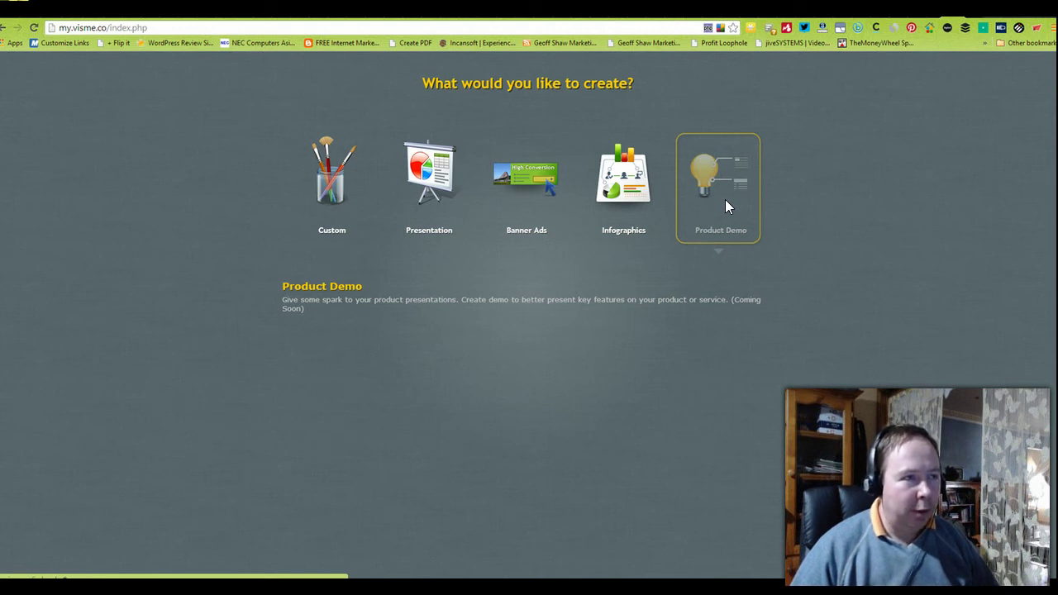
left_click(725, 199)
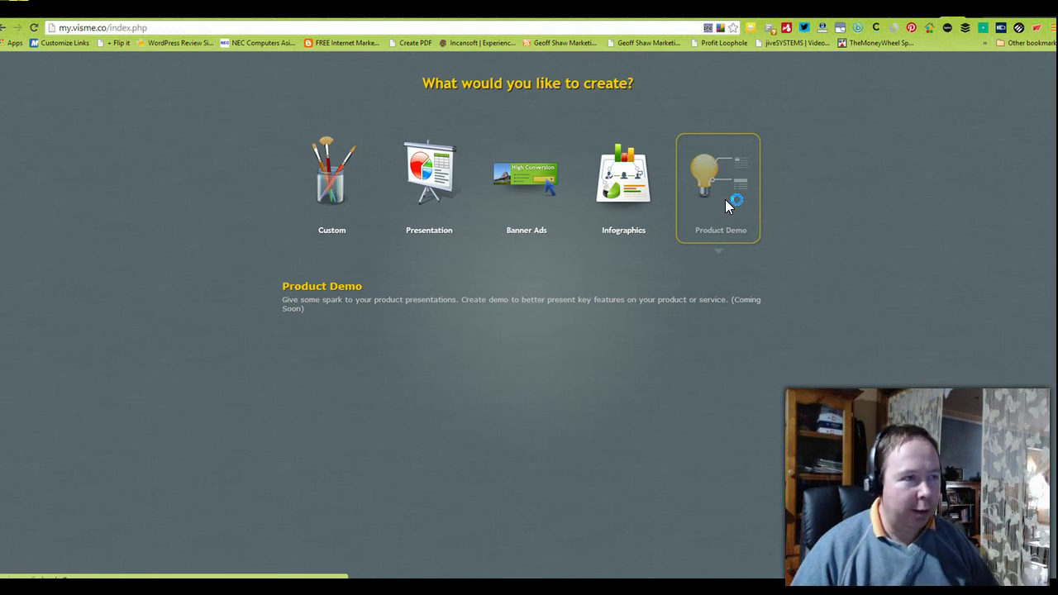
left_click(693, 214)
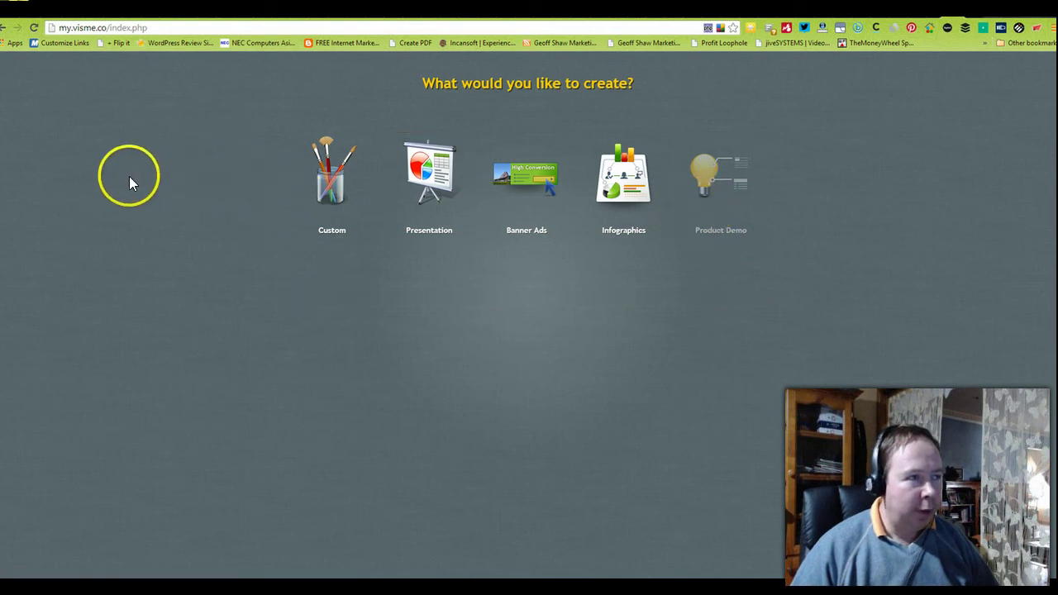
left_click(3, 27)
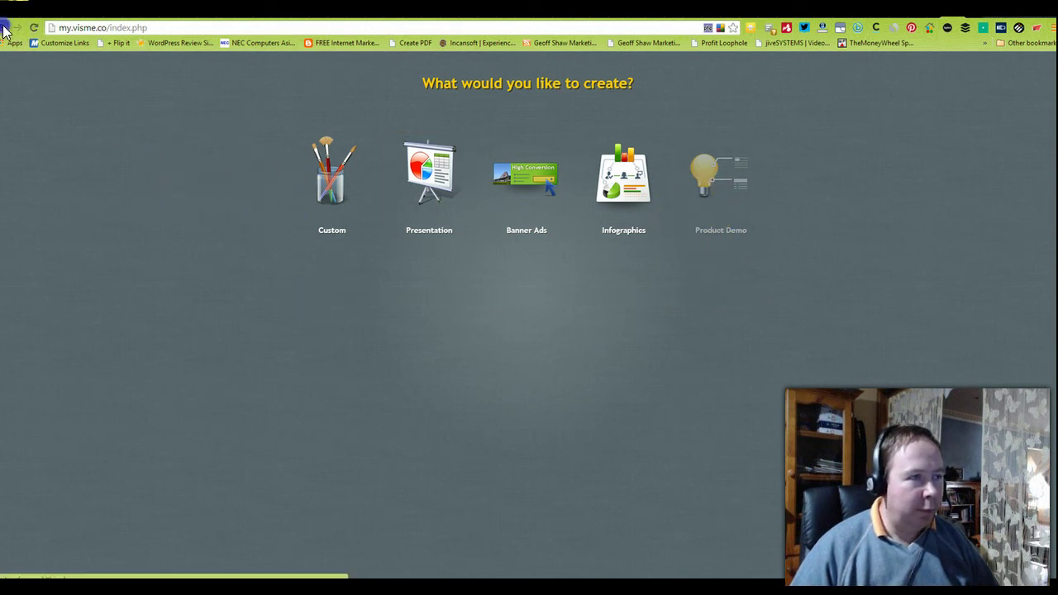
Leave the create screen, switch to Visme projects, and edit the Nine Types Of Intelligence's card
left_click(501, 132)
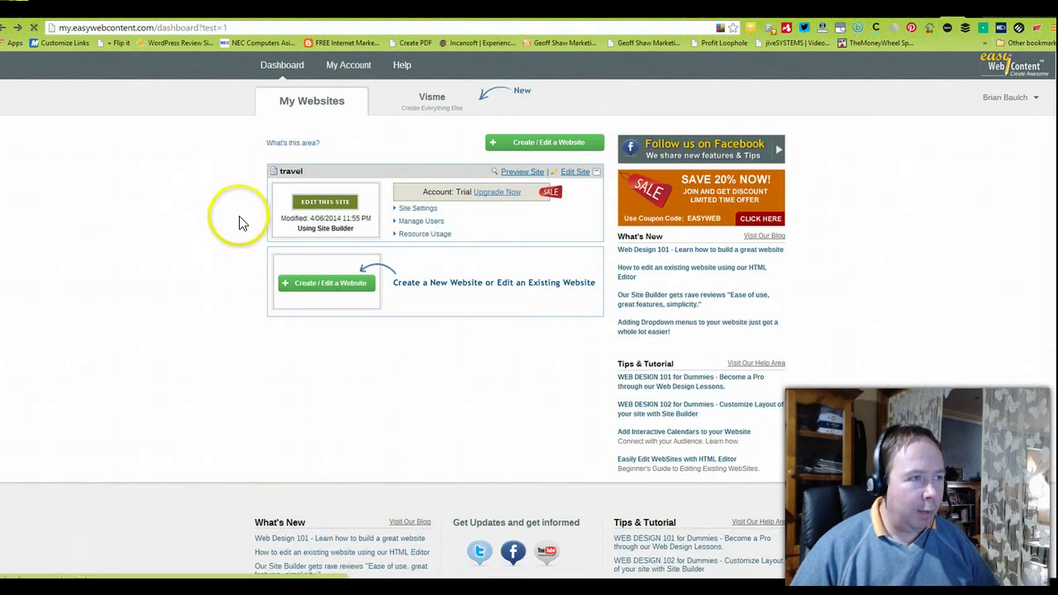
left_click(423, 107)
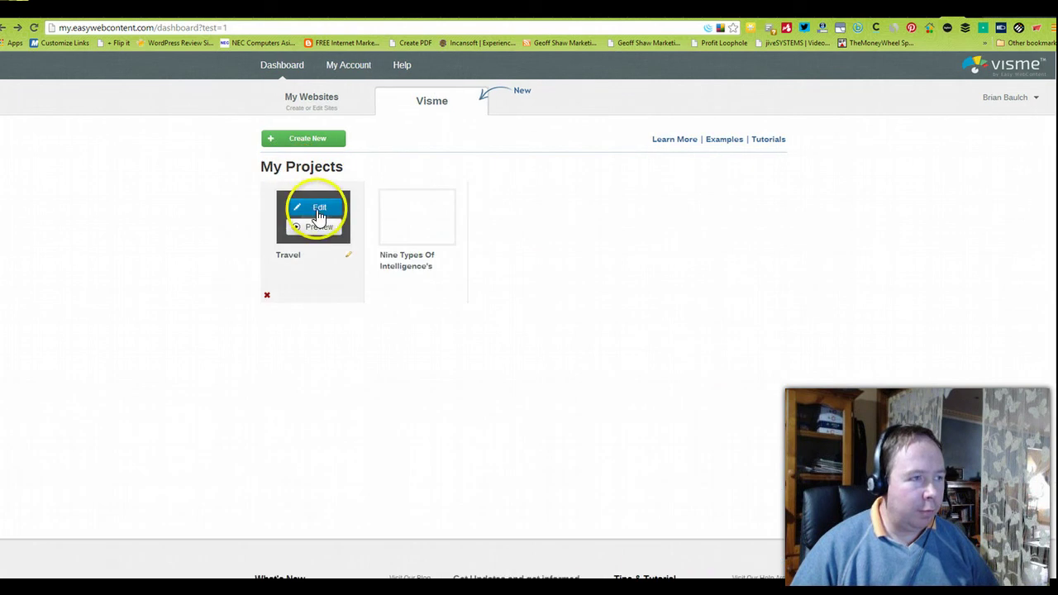
mouse_move(439, 216)
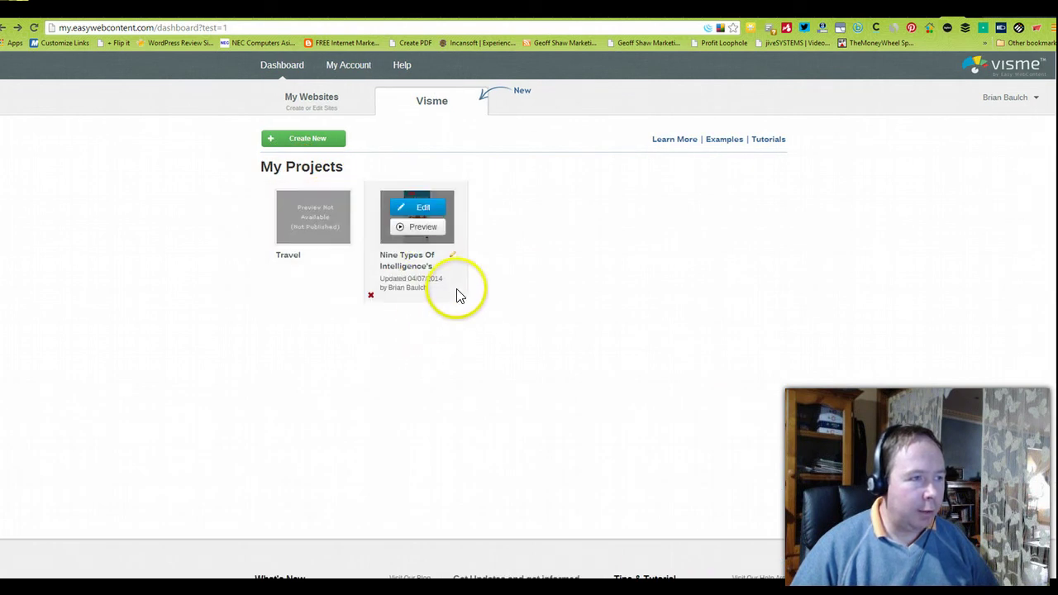
left_click(423, 205)
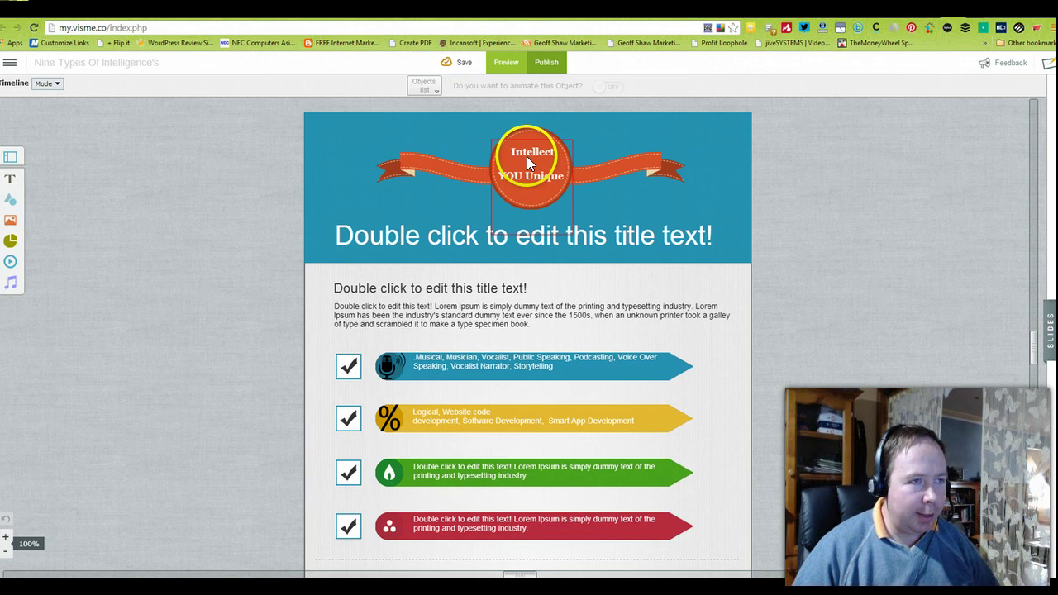
left_click(526, 157)
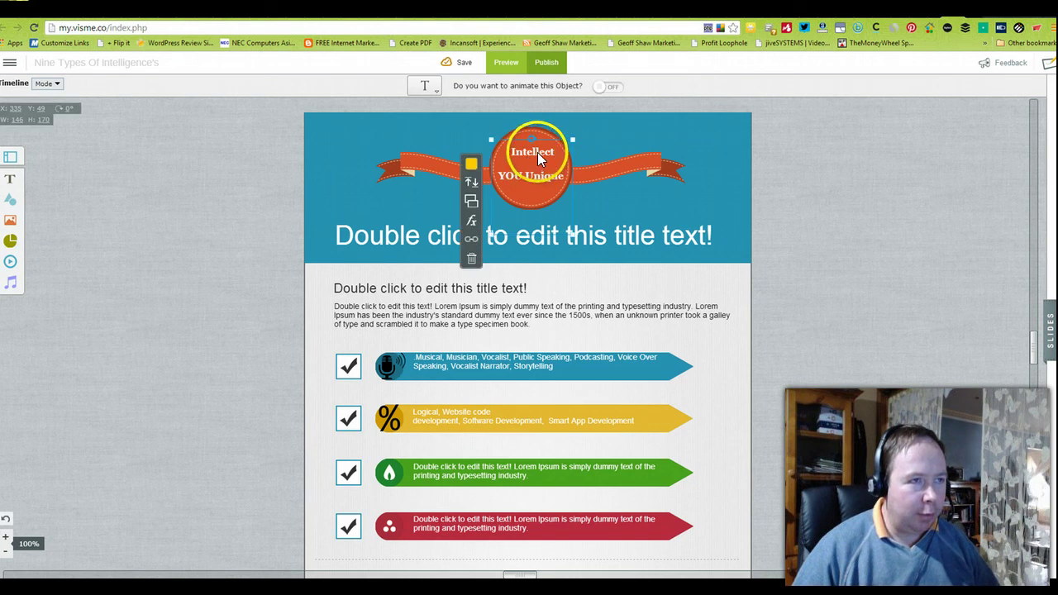
left_click(517, 149)
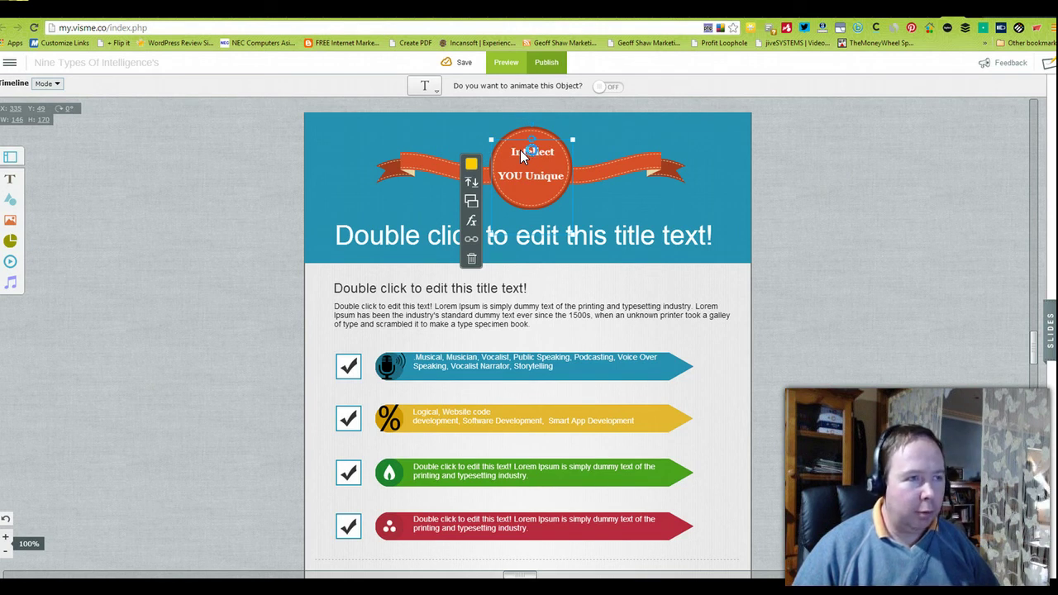
left_click(551, 187)
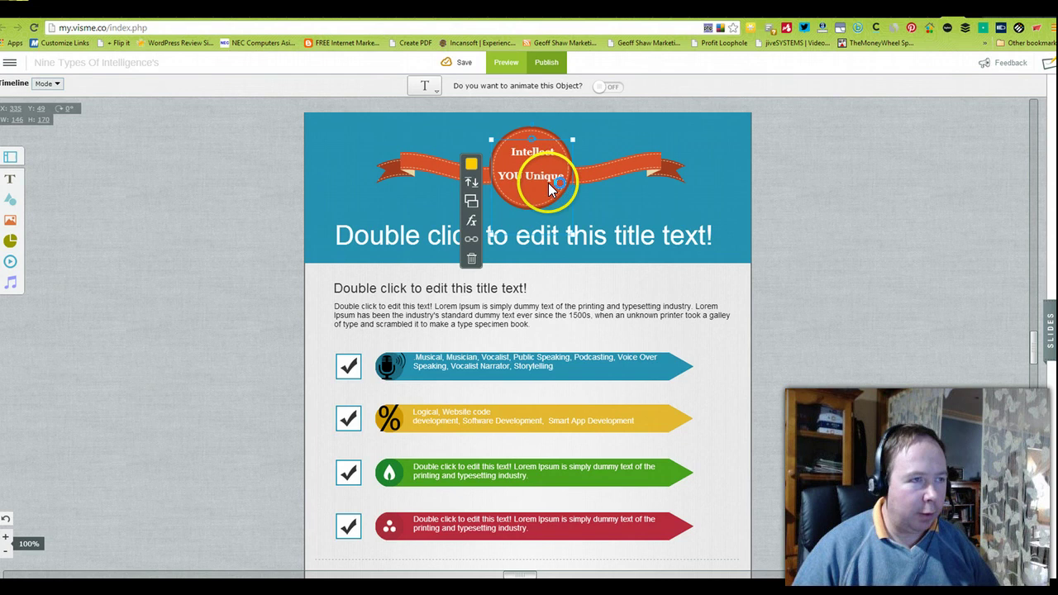
left_click(277, 275)
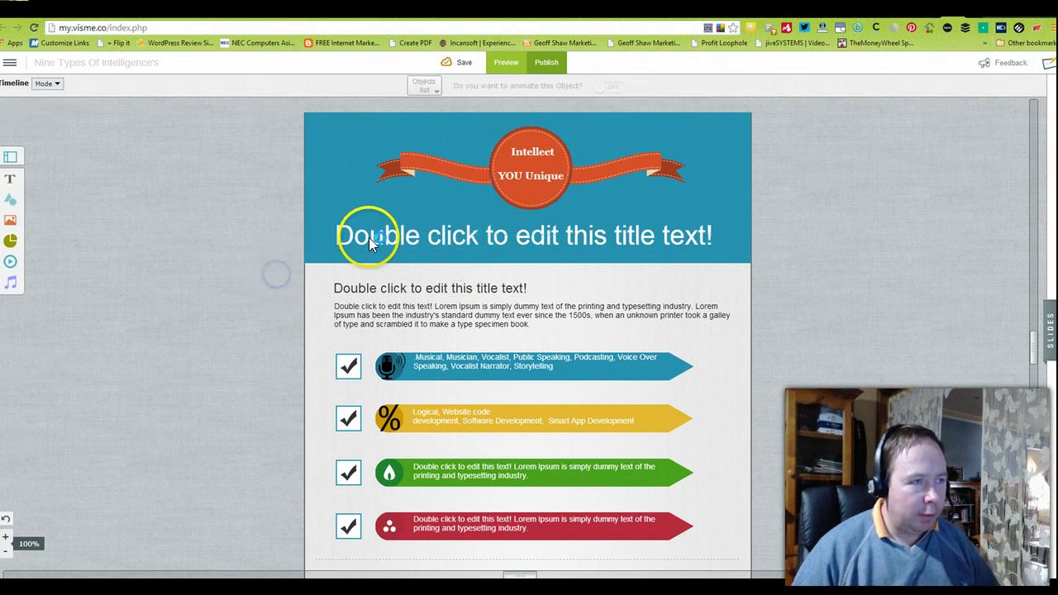
left_click(554, 239)
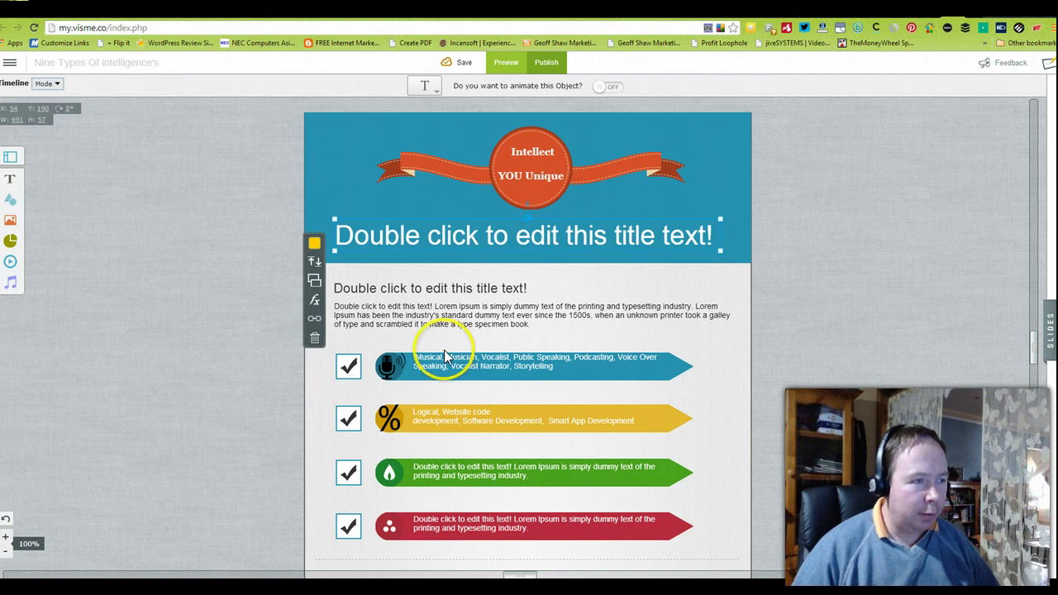
left_click(320, 378)
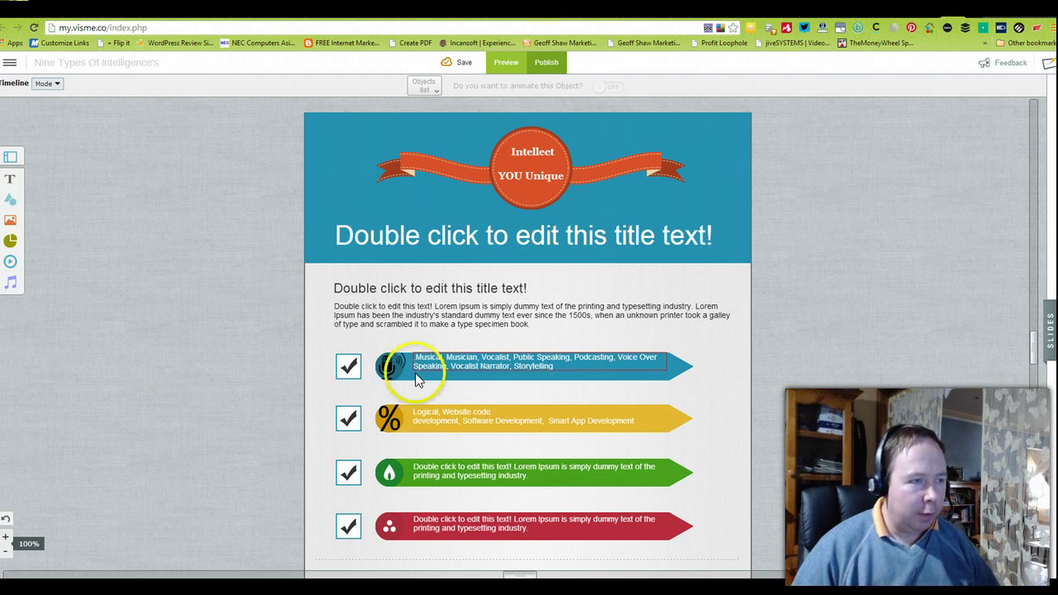
Select the microphone icon inside the first arrow
left_click(391, 368)
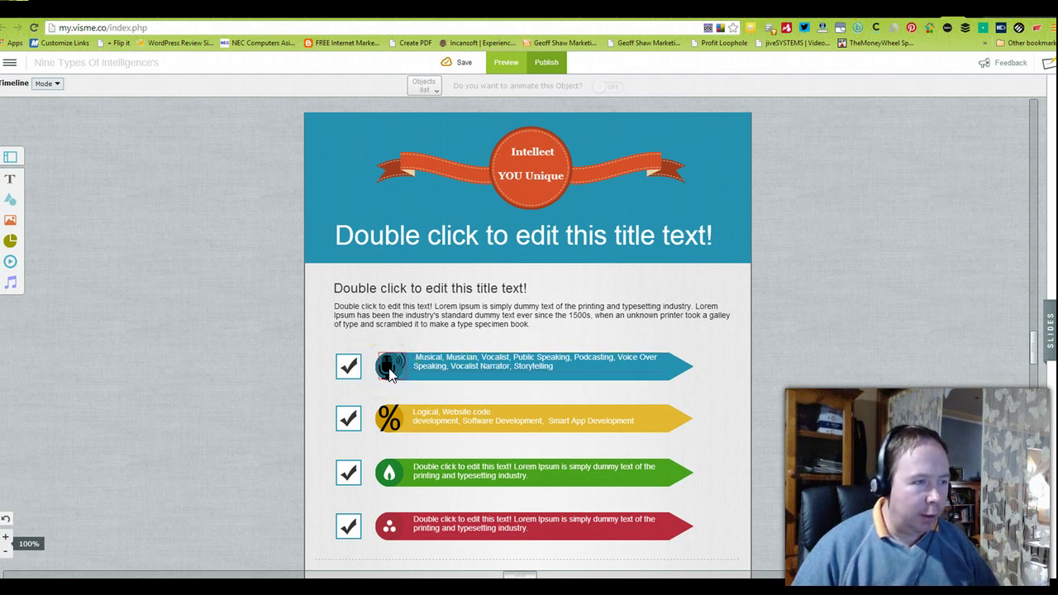
left_click(390, 372)
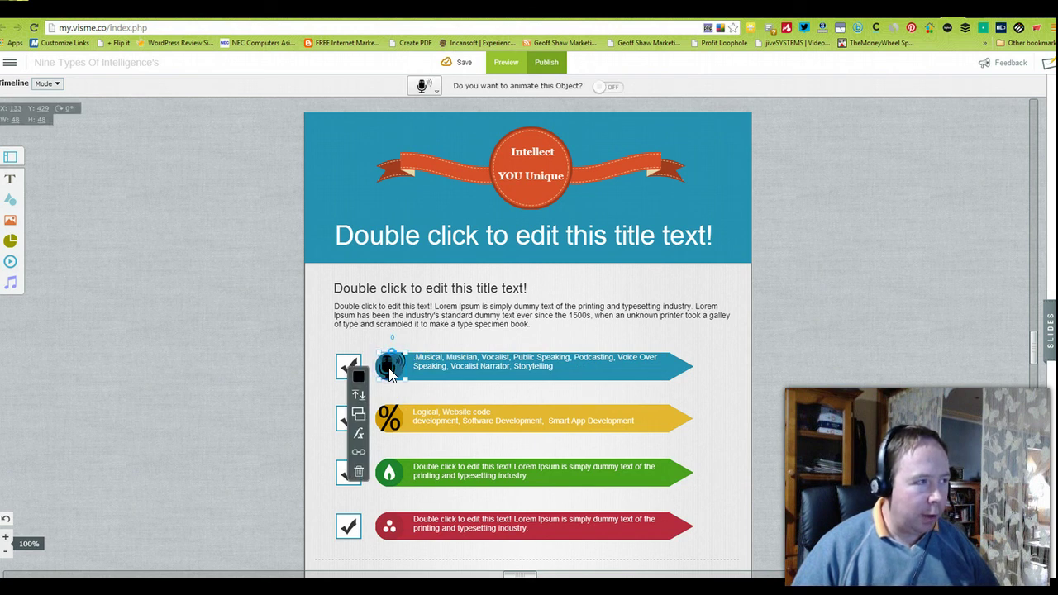
left_click(284, 310)
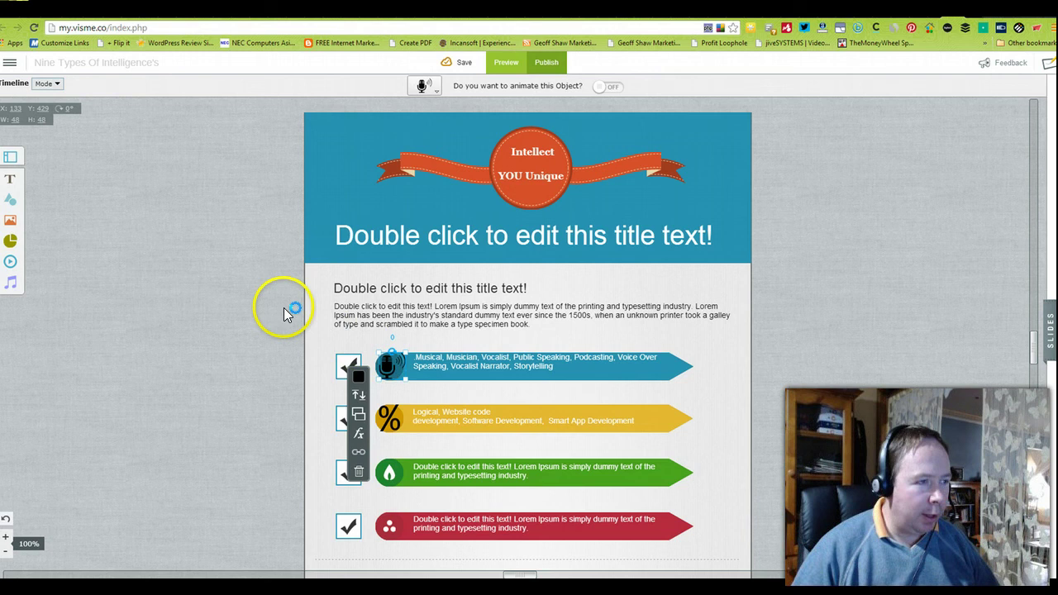
Open the Images tool and search Free Images for 'dogs'
left_click(10, 224)
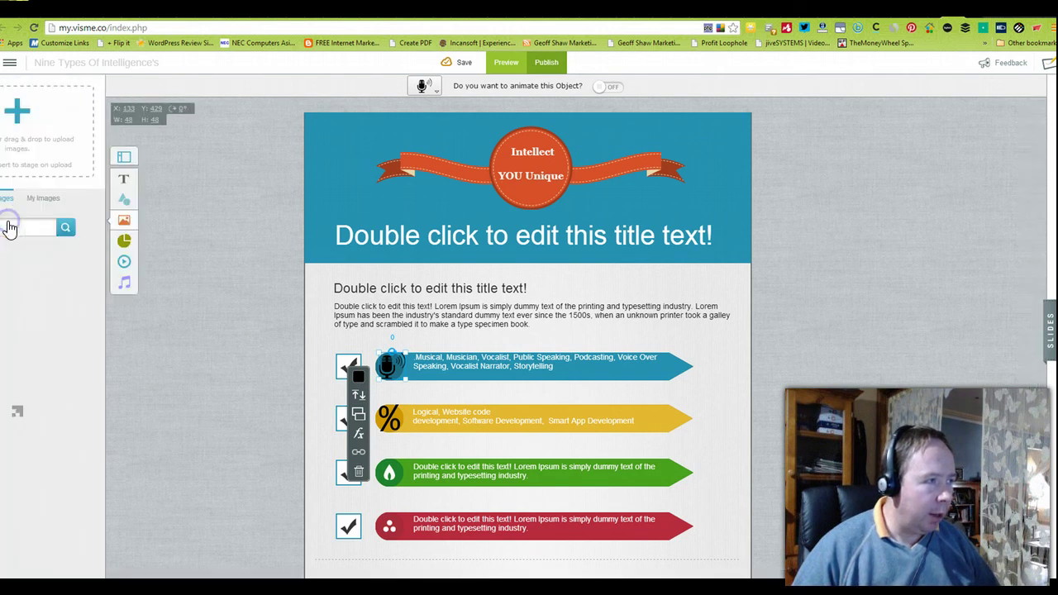
left_click(8, 222)
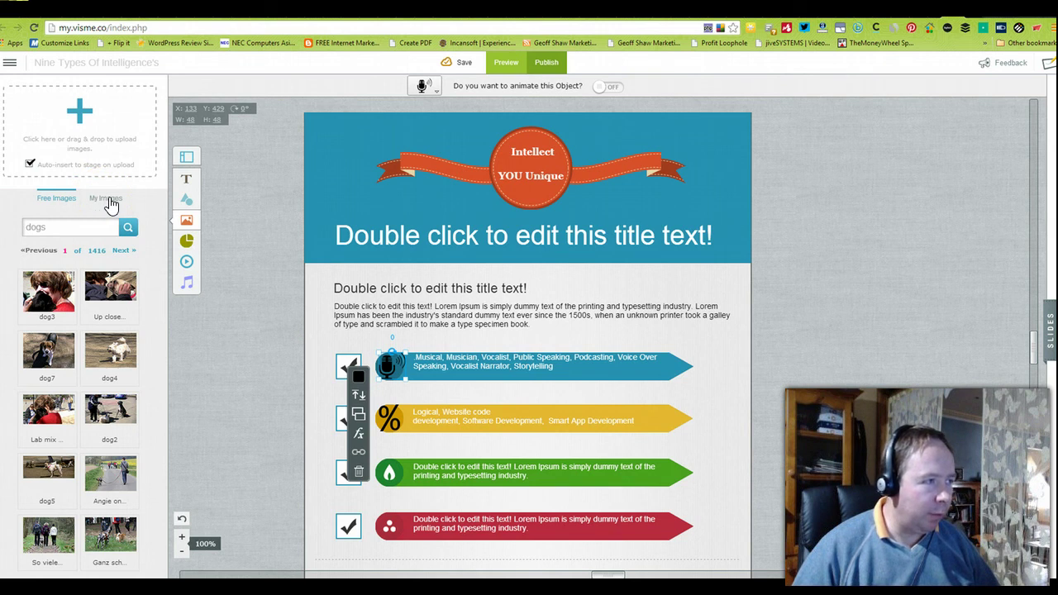
left_click(67, 231)
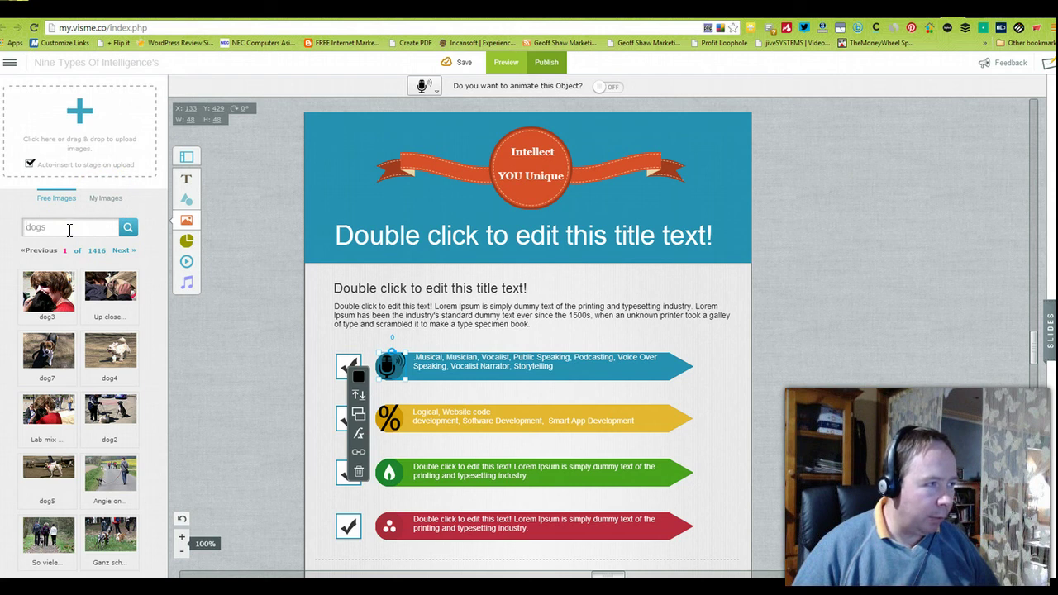
left_click(74, 228)
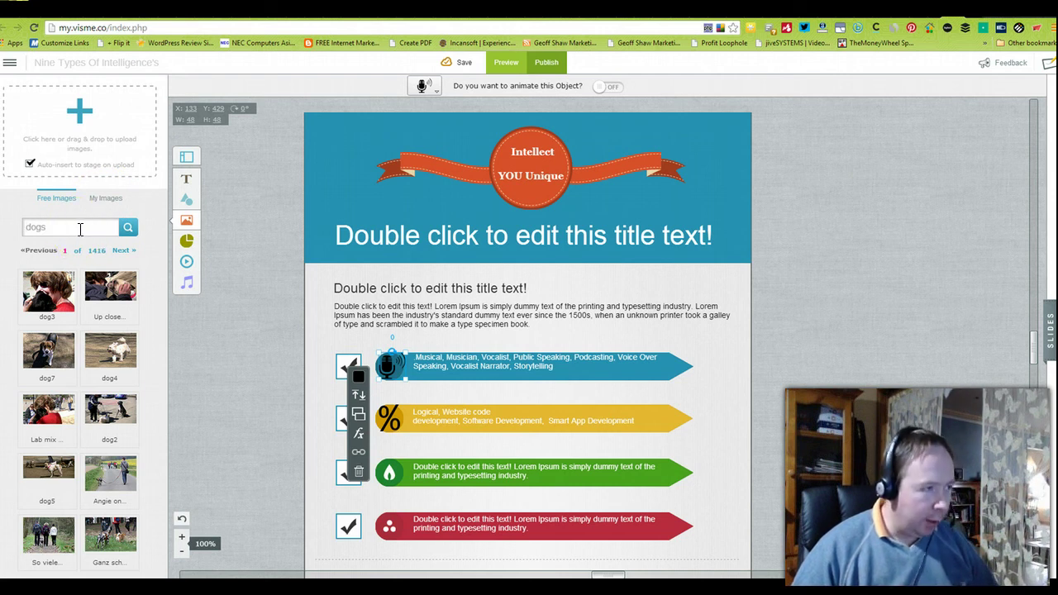
left_click(70, 229)
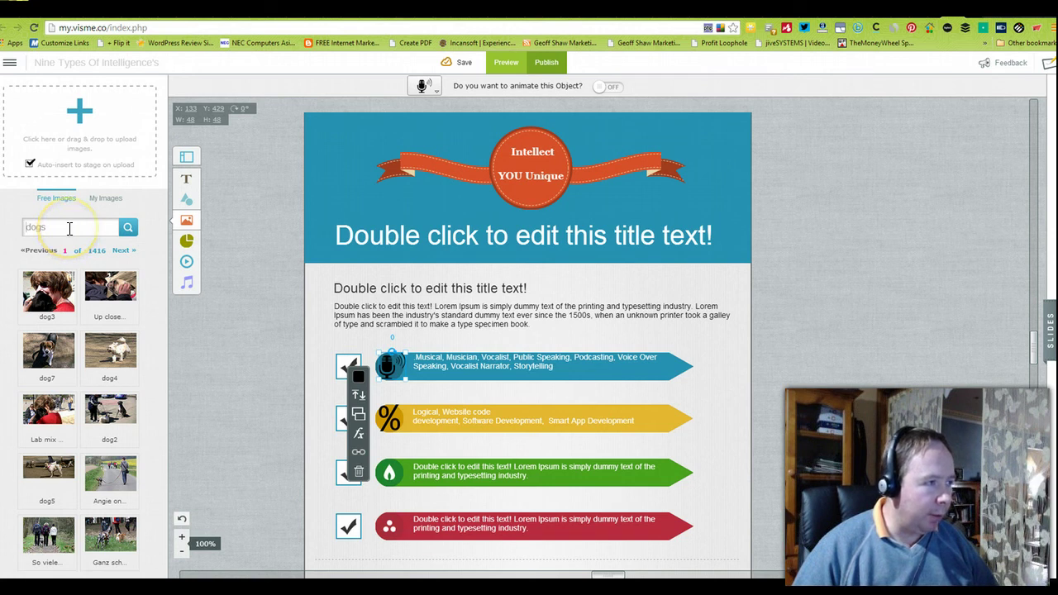
left_click(128, 232)
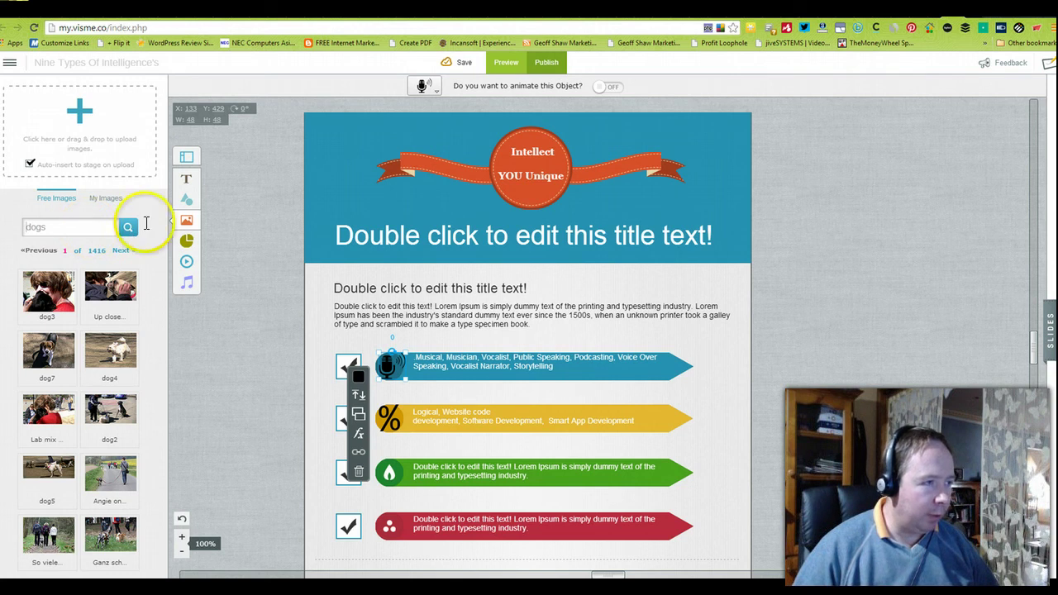
View the Infograph Widgets library, then switch to the Shapes & Icons banner collection
left_click(188, 243)
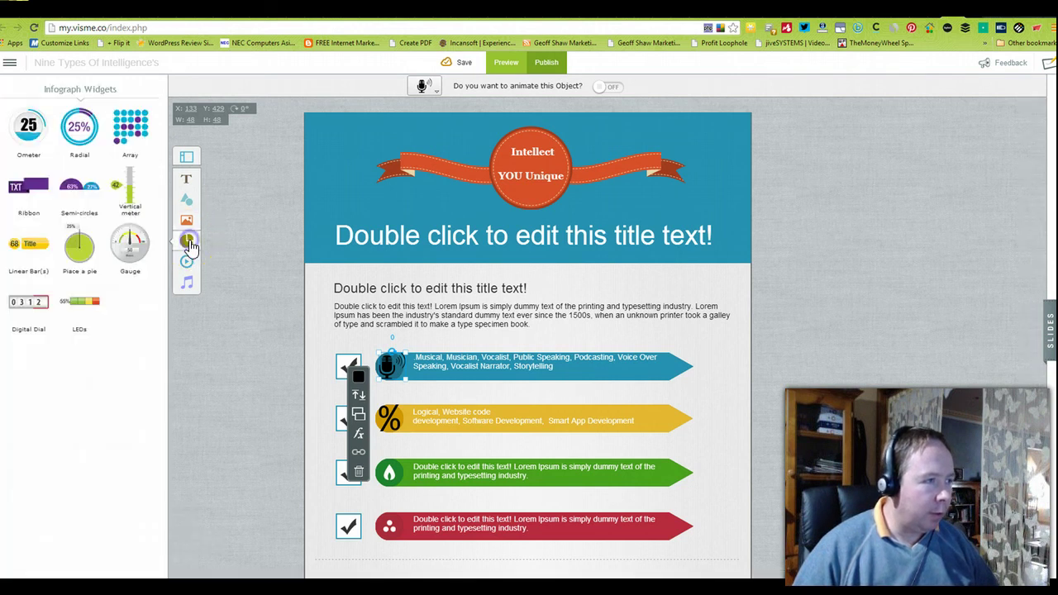
left_click(191, 246)
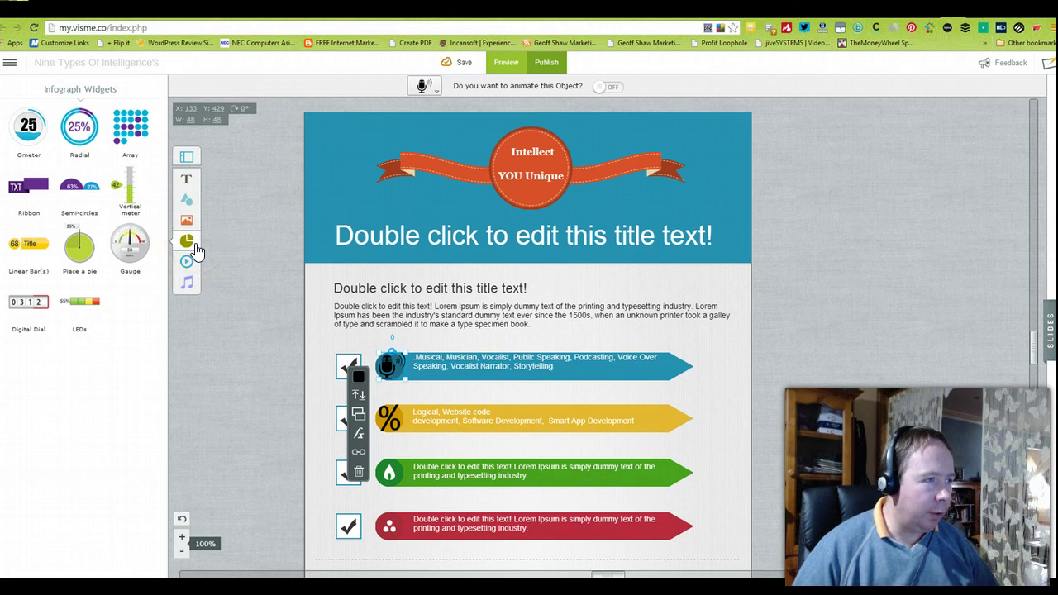
left_click(190, 204)
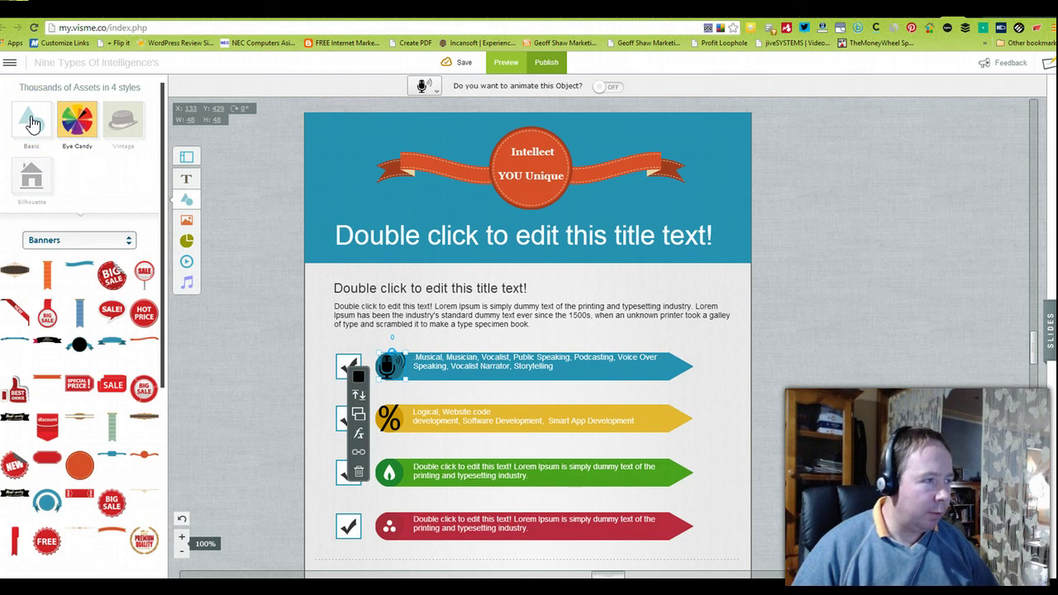
Switch the Shapes & Icons library to the Basic style to list plain square, circle and star shapes
left_click(31, 122)
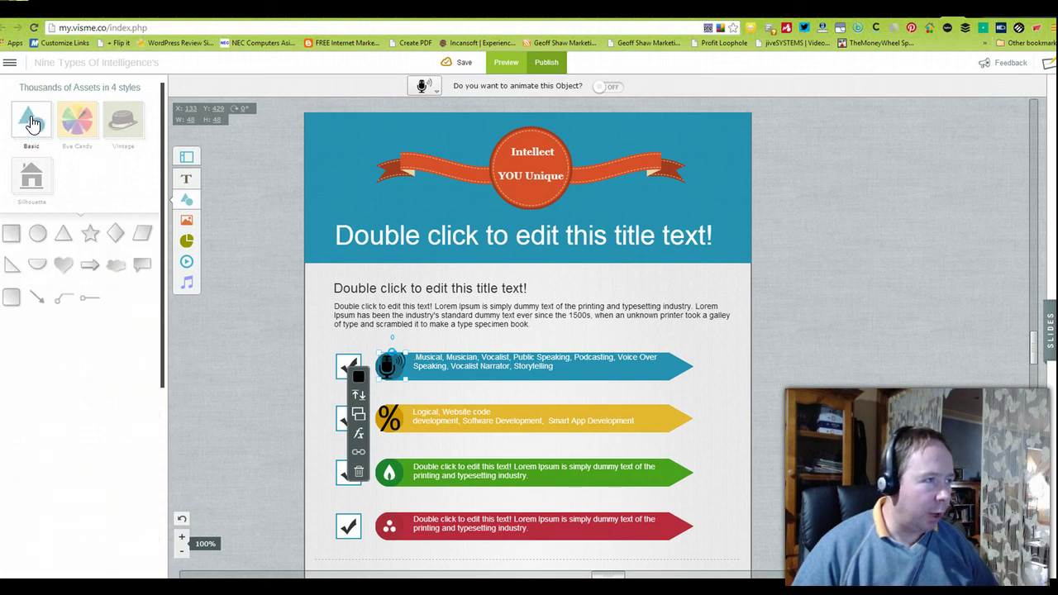
left_click(76, 123)
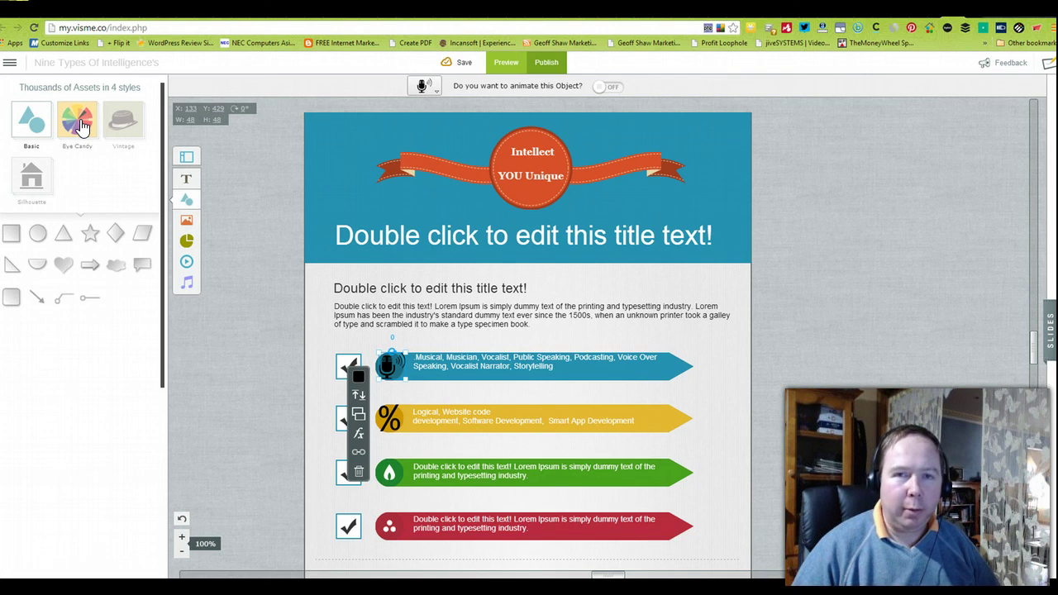
left_click(122, 124)
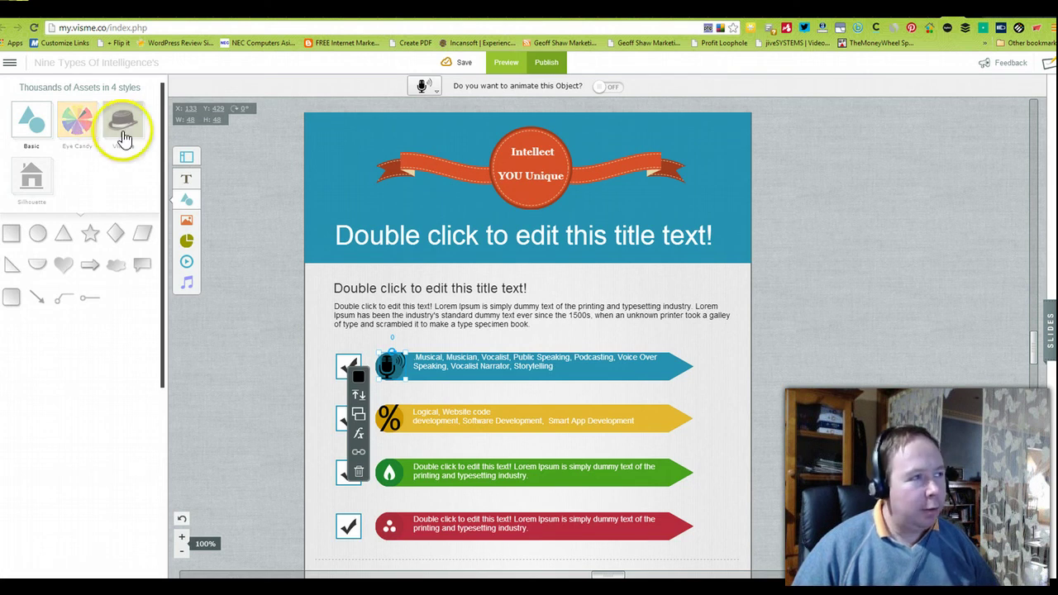